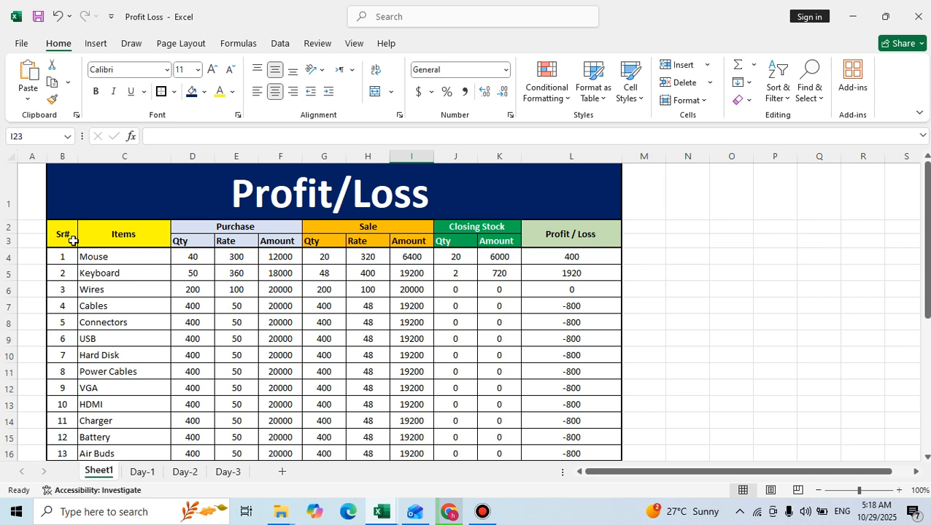
Step: Examine the completed Profit/Loss table's headings from Sr# through Sale, then the Mouse row's Closing Stock Amount and Profit / Loss cells
{"action": "left_click", "coordinate": [70, 235]}
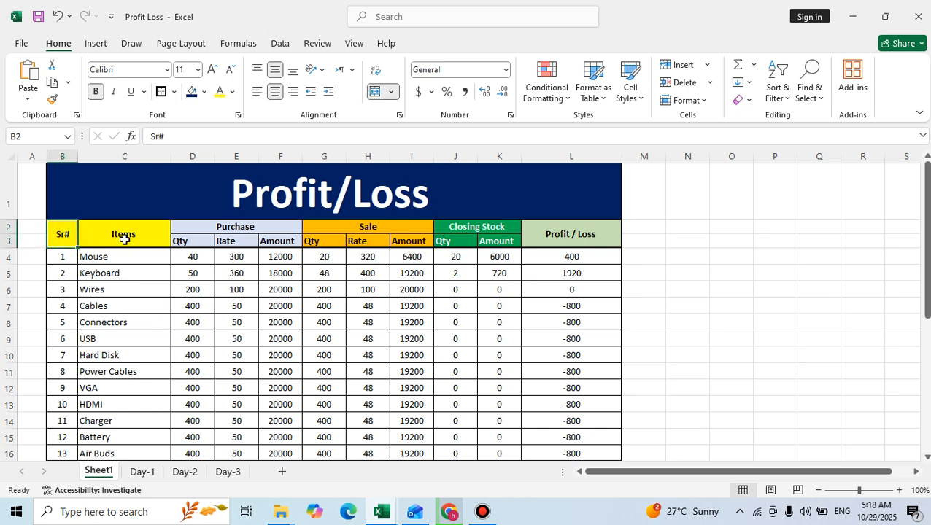
{"action": "left_click", "coordinate": [124, 239]}
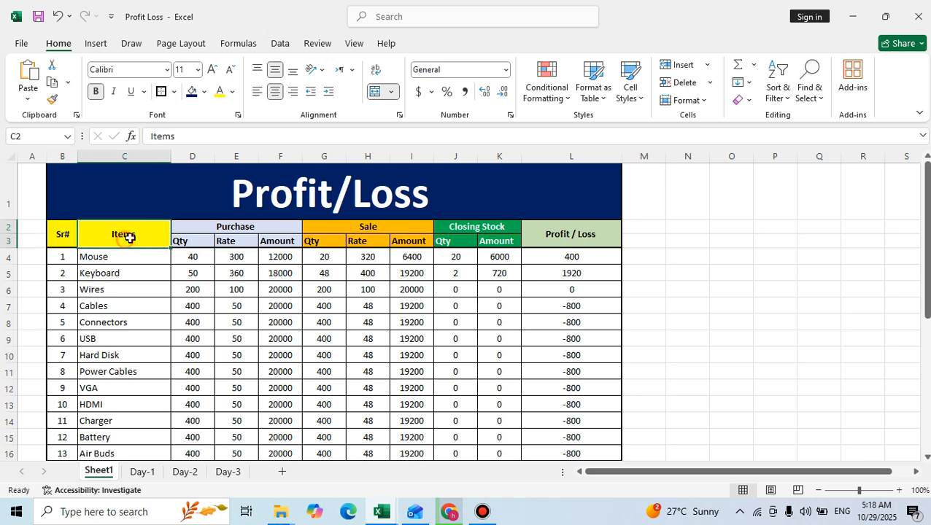
{"action": "left_click", "coordinate": [200, 228]}
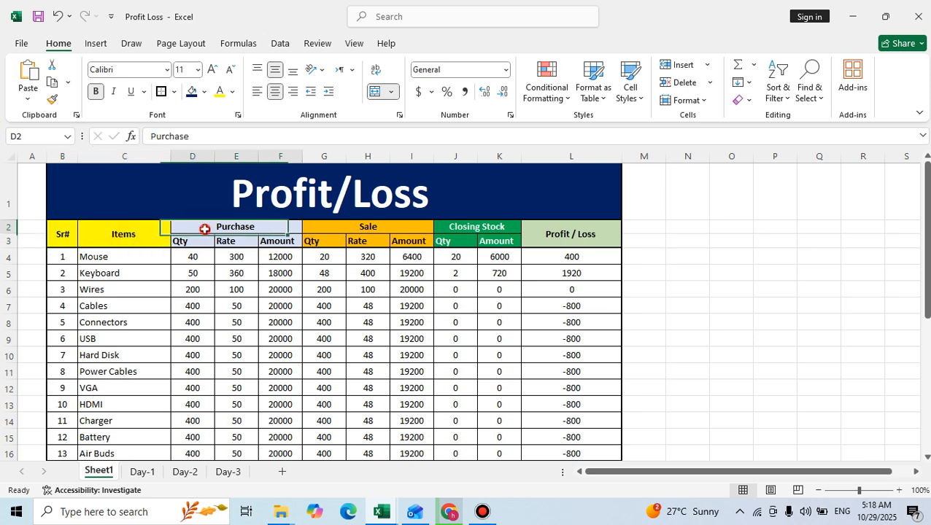
{"action": "left_click_drag", "start_coordinate": [183, 241], "coordinate": [281, 242]}
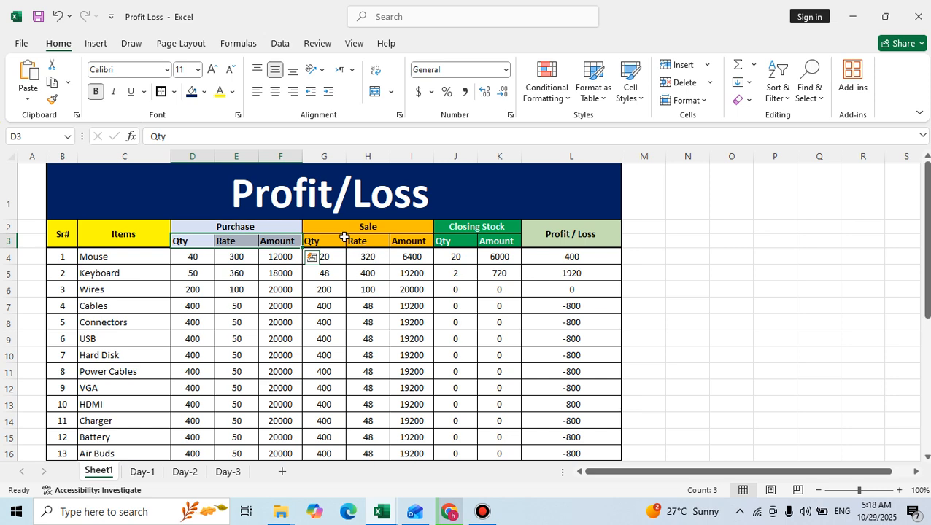
{"action": "left_click_drag", "start_coordinate": [340, 229], "coordinate": [382, 246]}
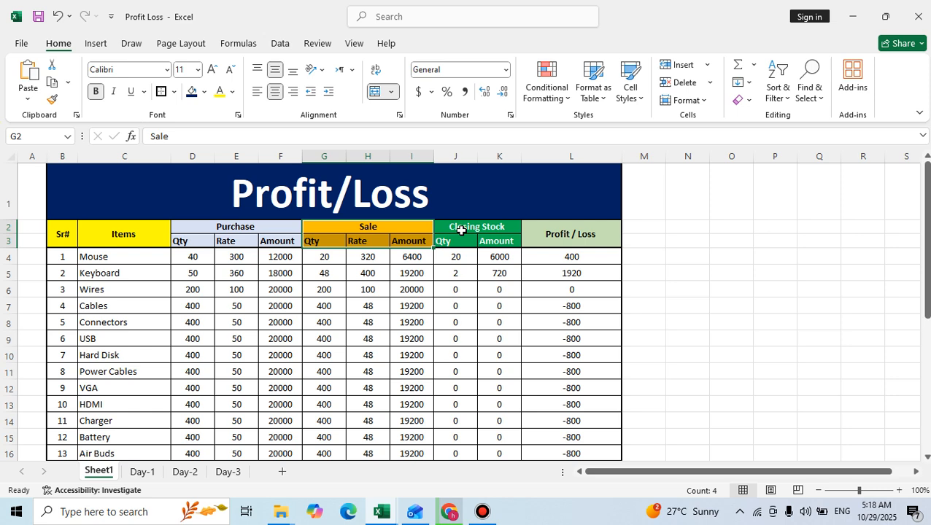
{"action": "left_click", "coordinate": [503, 258]}
{"action": "left_click", "coordinate": [558, 260]}
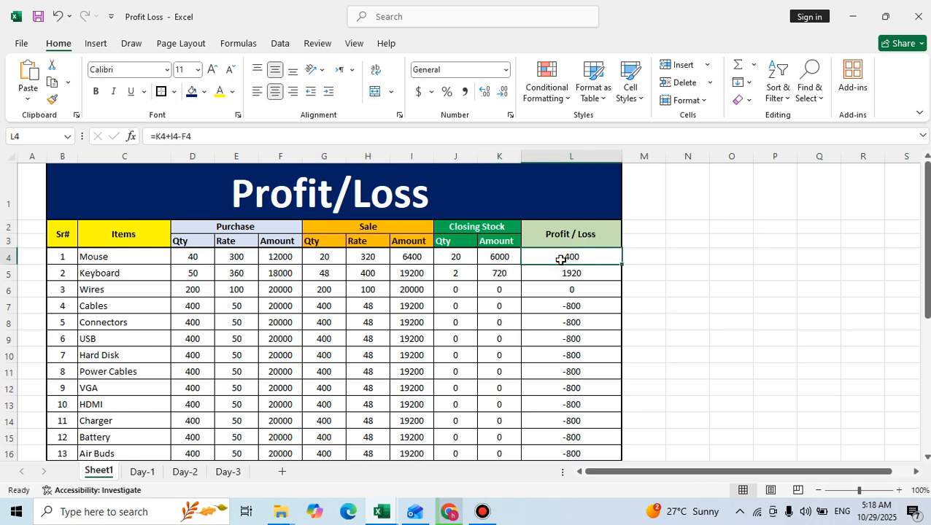
Step: In the blank Profit/Loss table, enter the Mouse purchase quantity 40 in D23 and rate 300 in E23
{"action": "scroll", "coordinate": [560, 260], "scroll_direction": "down", "scroll_amount": 6}
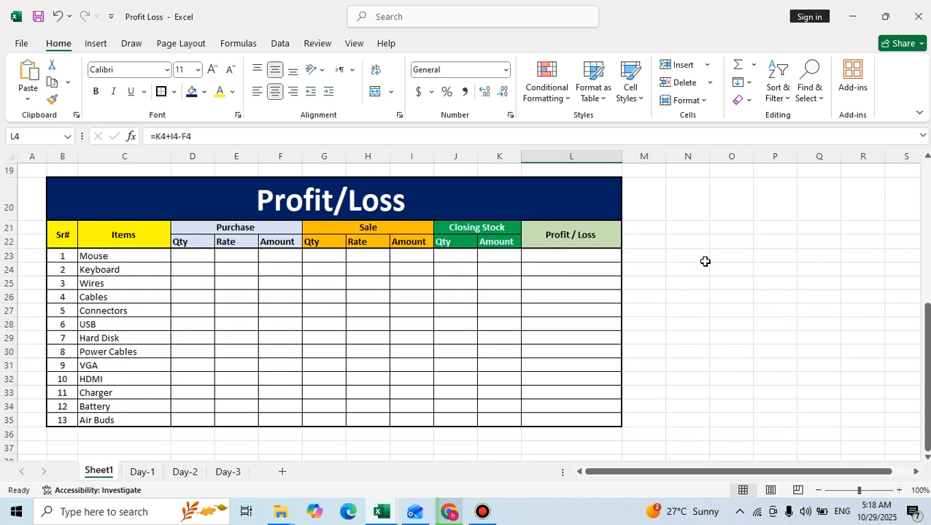
{"action": "left_click", "coordinate": [182, 258]}
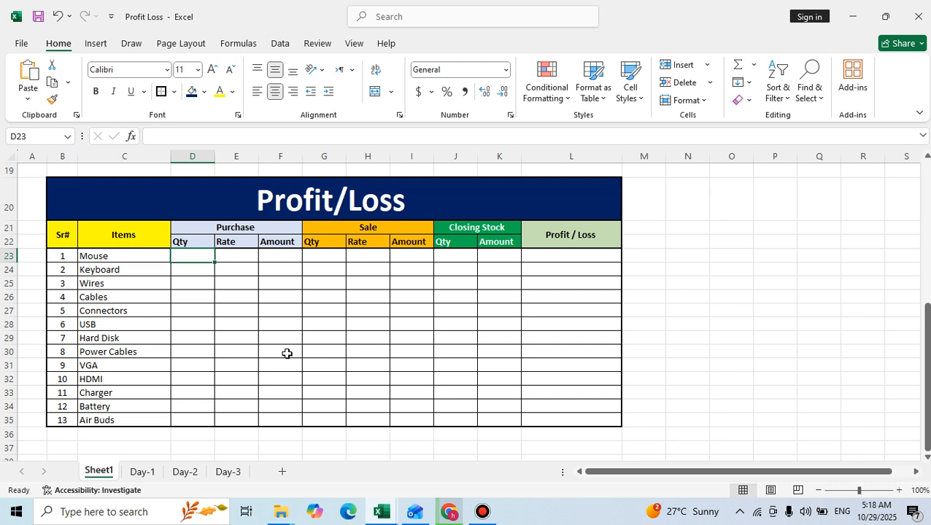
{"action": "type", "text": "4"}
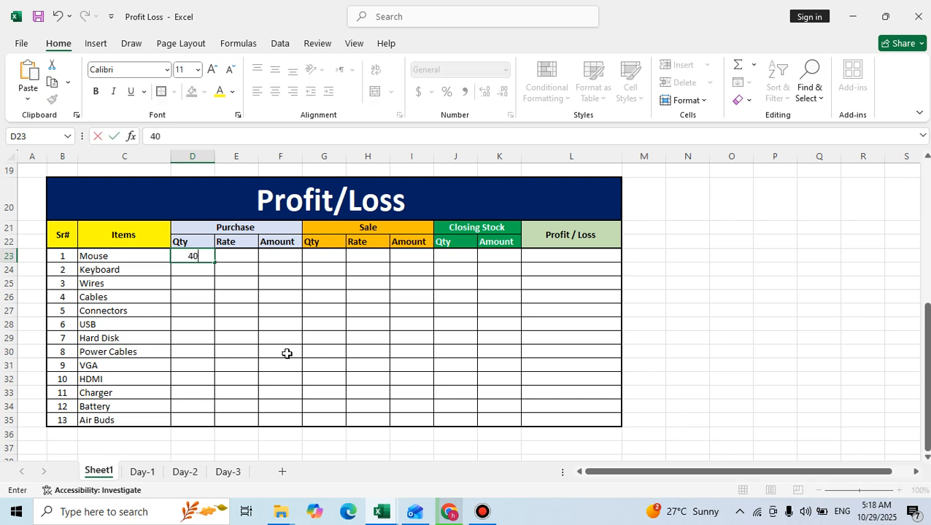
{"action": "type", "text": "0"}
{"action": "left_click", "coordinate": [285, 340]}
{"action": "left_click", "coordinate": [237, 254]}
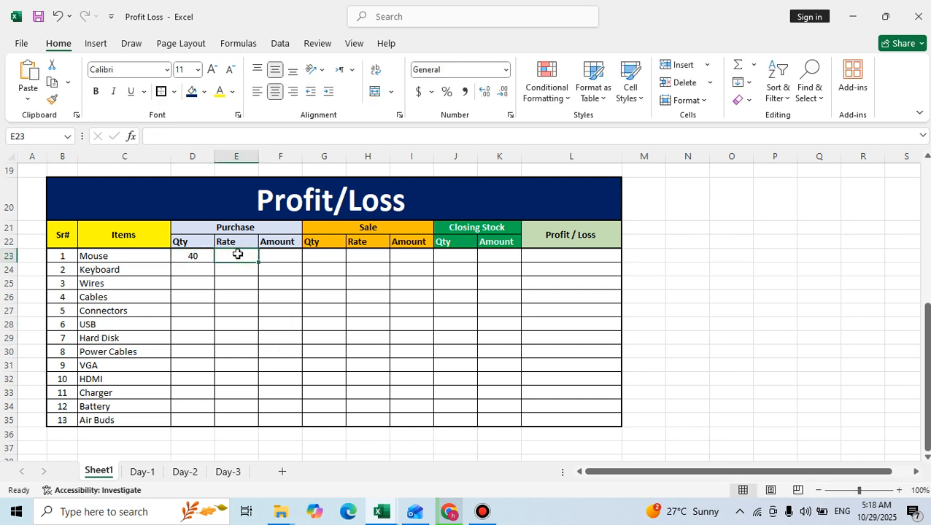
{"action": "type", "text": "300"}
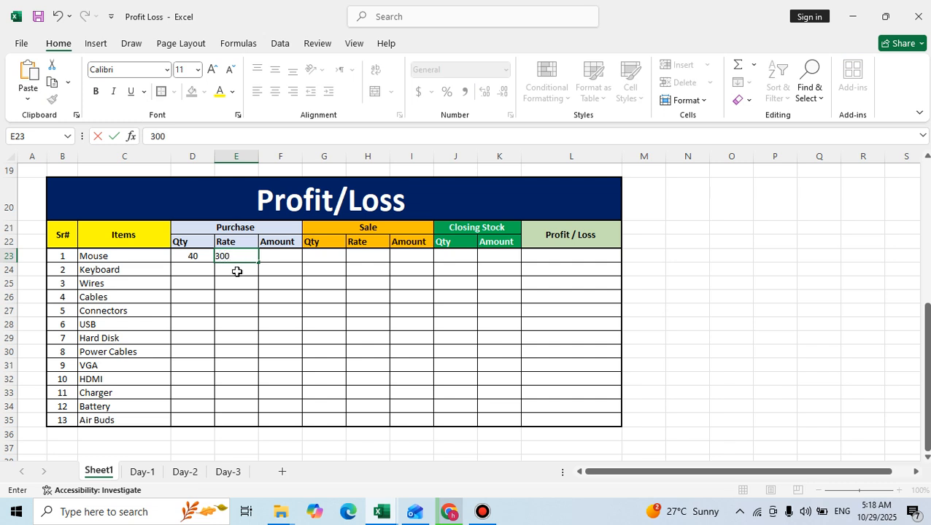
{"action": "left_click", "coordinate": [237, 272]}
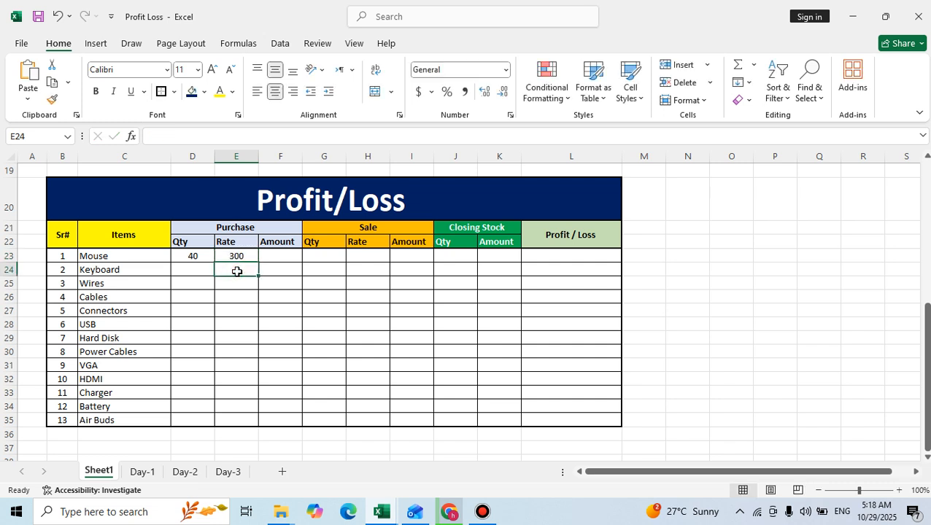
Step: Calculate the Mouse purchase amount in F23 with =E23*D23 and fill the formula down to the Air Buds row, F35
{"action": "left_click", "coordinate": [277, 259]}
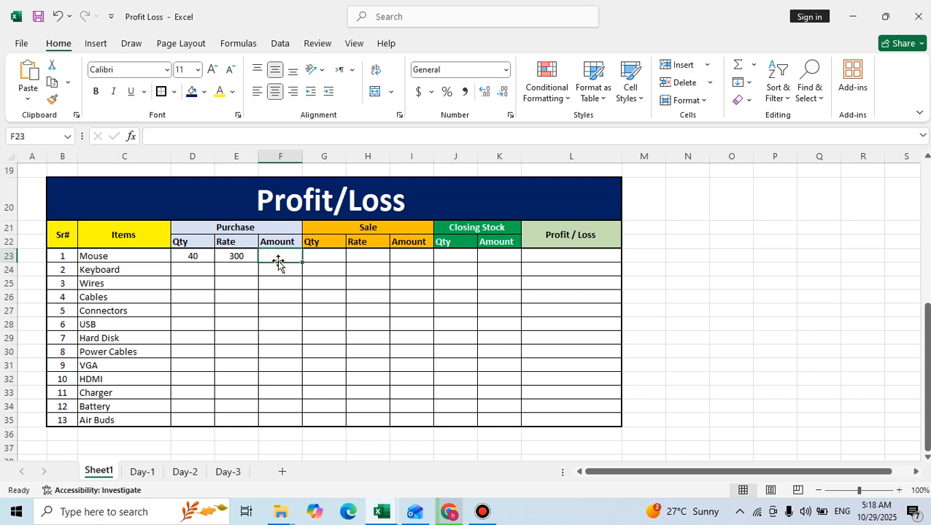
{"action": "type", "text": "="}
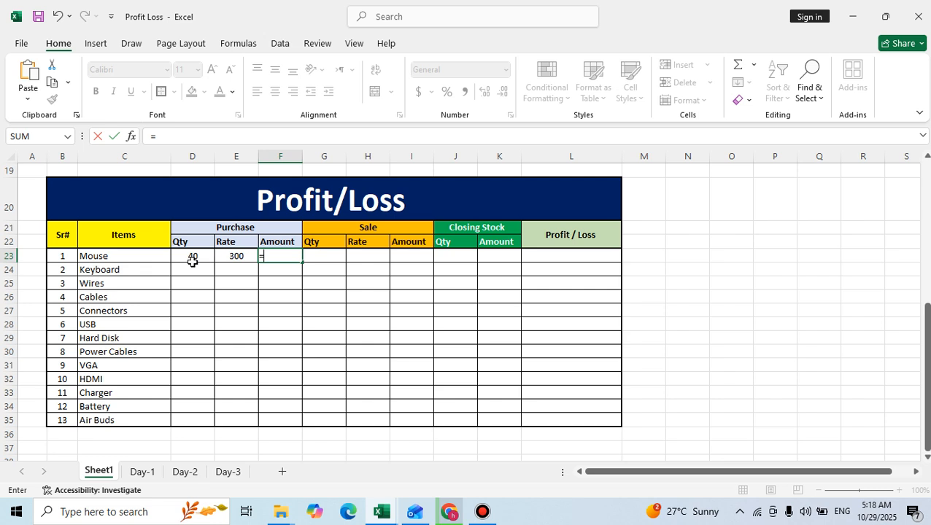
{"action": "left_click", "coordinate": [236, 258]}
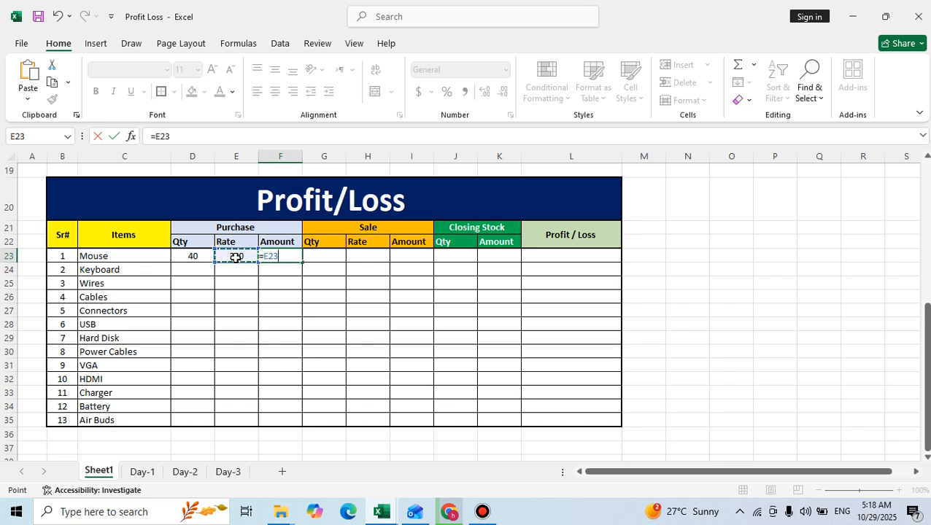
{"action": "type", "text": "*"}
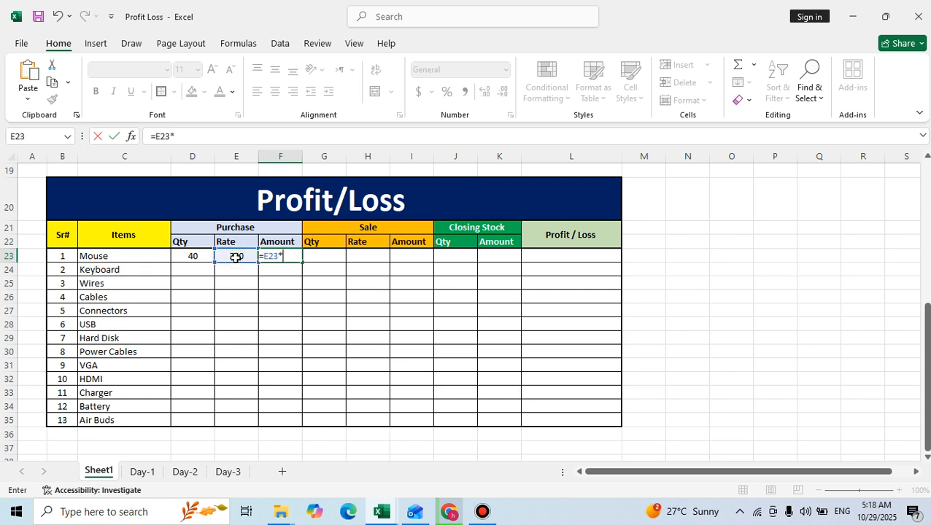
{"action": "left_click", "coordinate": [195, 257]}
{"action": "key", "text": "Return"}
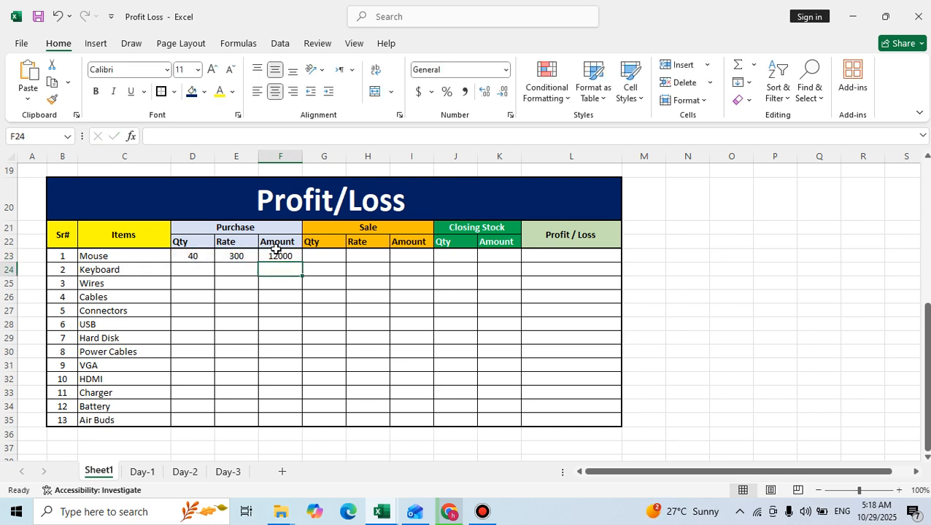
{"action": "left_click", "coordinate": [284, 257]}
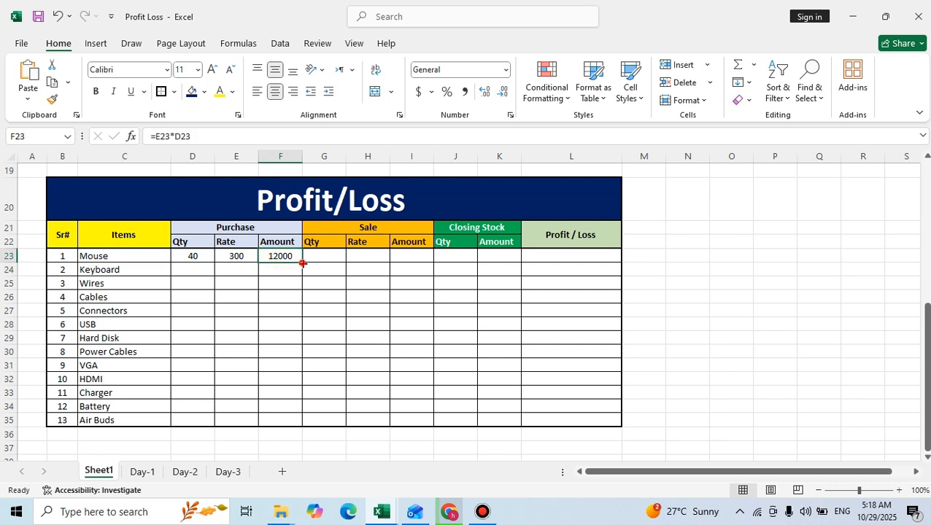
{"action": "left_click_drag", "start_coordinate": [302, 263], "coordinate": [303, 425]}
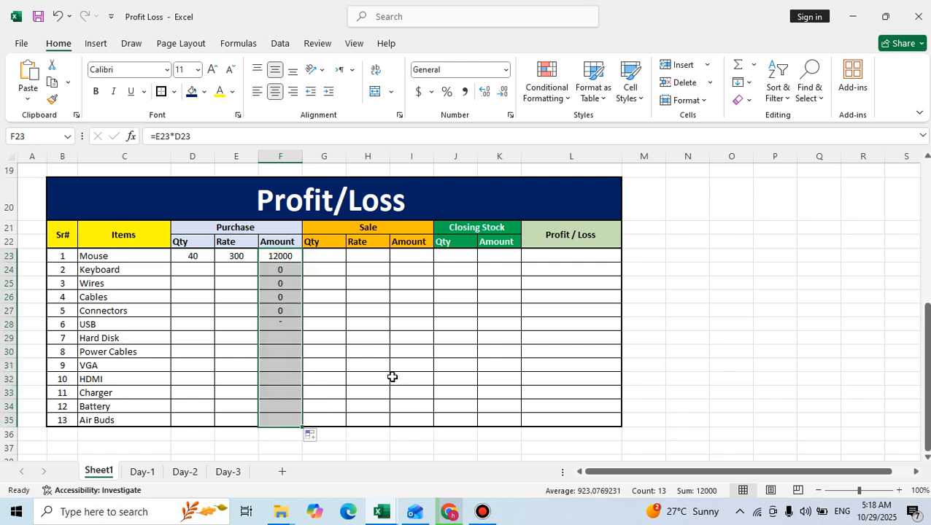
{"action": "left_click", "coordinate": [409, 365]}
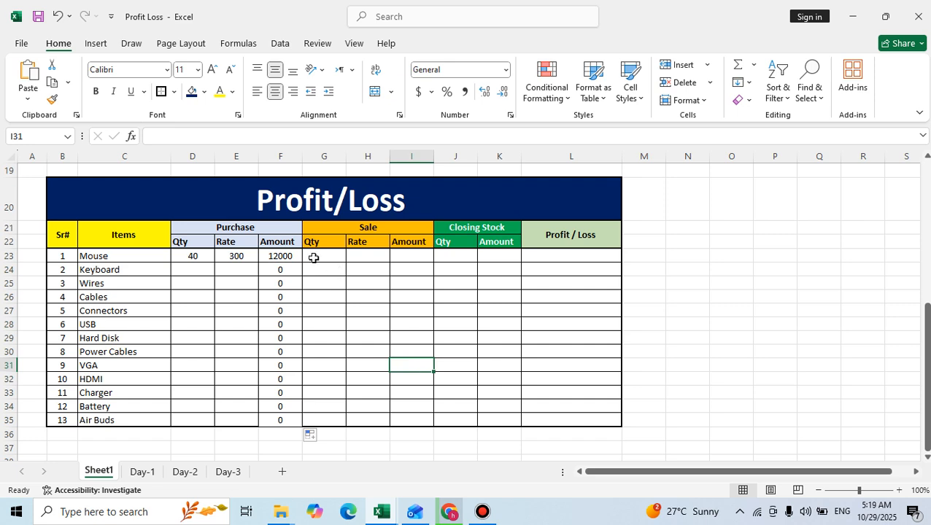
{"action": "left_click_drag", "start_coordinate": [192, 228], "coordinate": [264, 421]}
{"action": "left_click", "coordinate": [355, 334]}
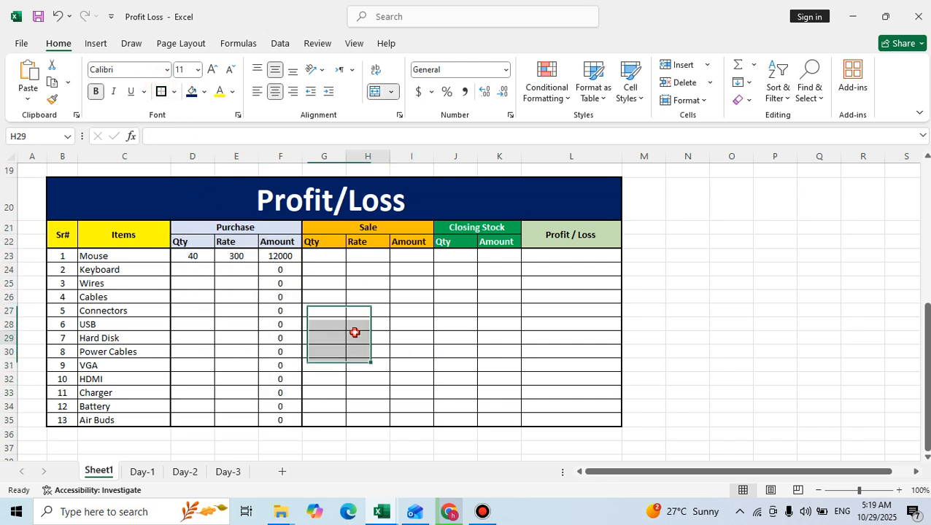
{"action": "left_click", "coordinate": [208, 208]}
{"action": "left_click", "coordinate": [348, 256]}
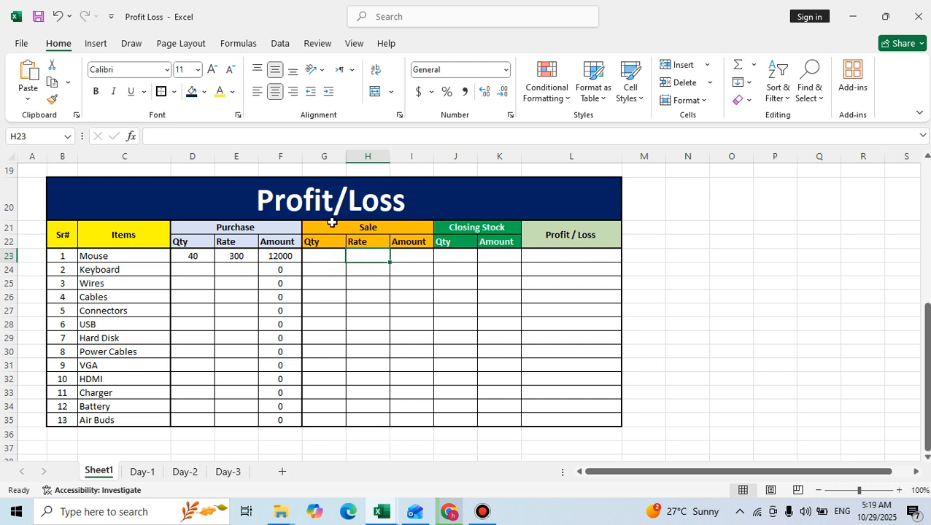
{"action": "left_click_drag", "start_coordinate": [328, 226], "coordinate": [347, 413]}
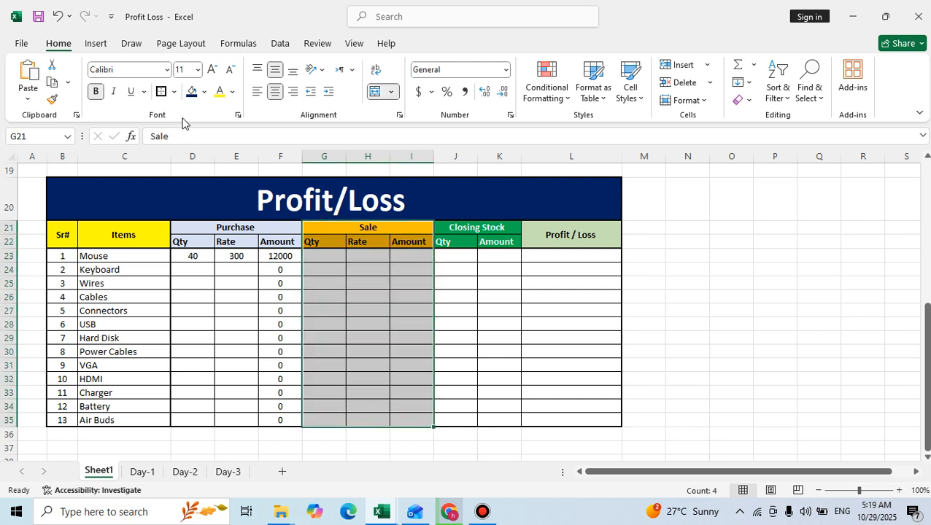
Step: Enter the Mouse sale quantity 20 in G23 and sale rate 320 in H23
{"action": "left_click", "coordinate": [328, 252]}
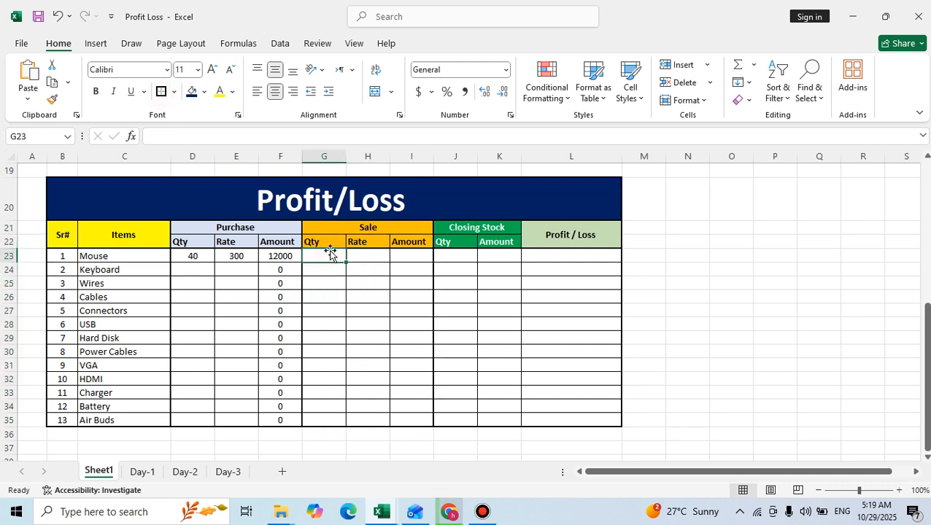
{"action": "key", "text": "Return"}
{"action": "left_click", "coordinate": [330, 256]}
{"action": "type", "text": "2"}
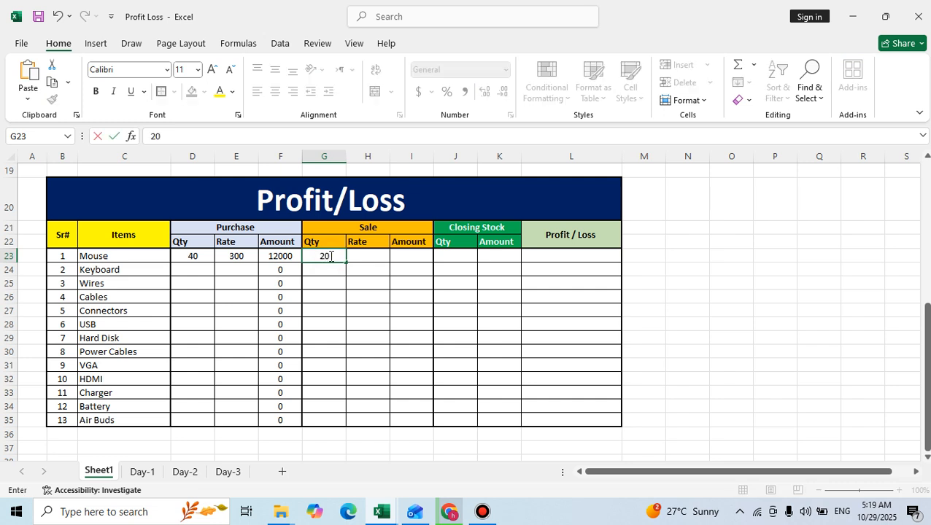
{"action": "type", "text": "0"}
{"action": "left_click", "coordinate": [359, 256]}
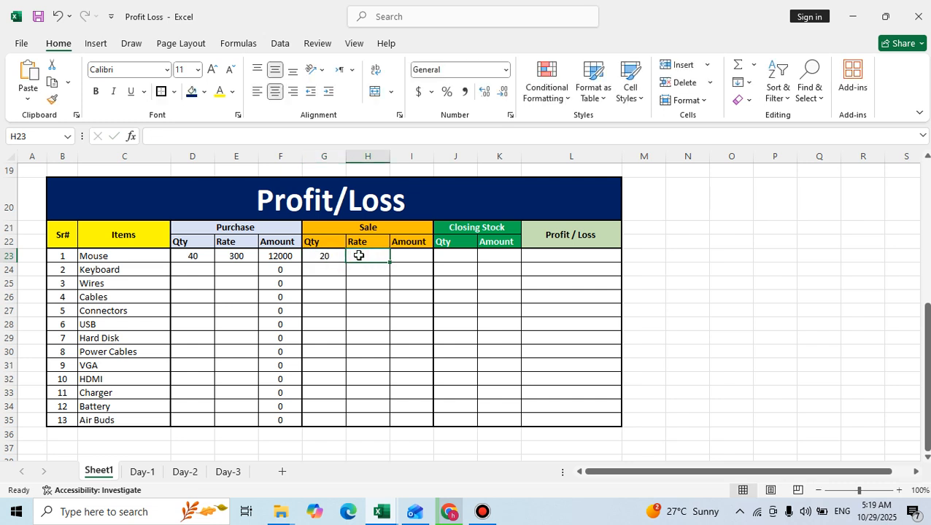
{"action": "type", "text": "320"}
{"action": "left_click", "coordinate": [350, 306]}
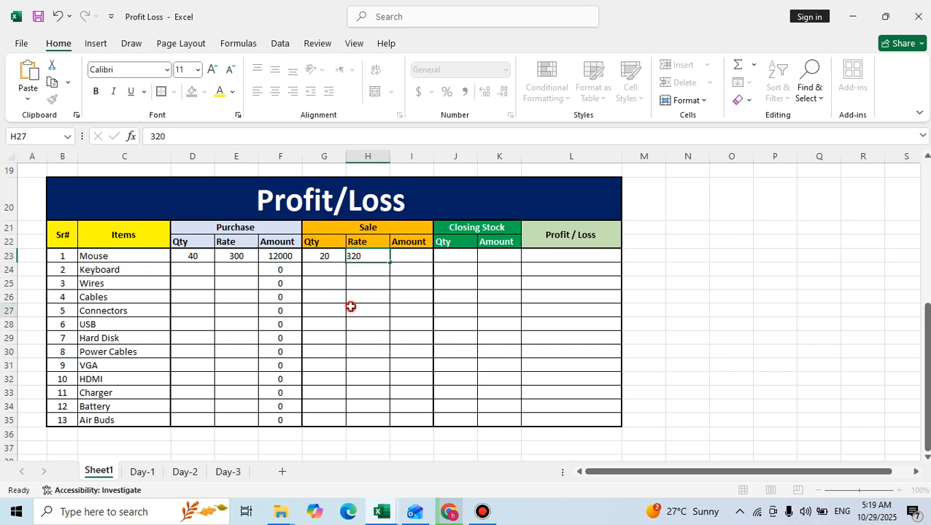
{"action": "left_click", "coordinate": [361, 253]}
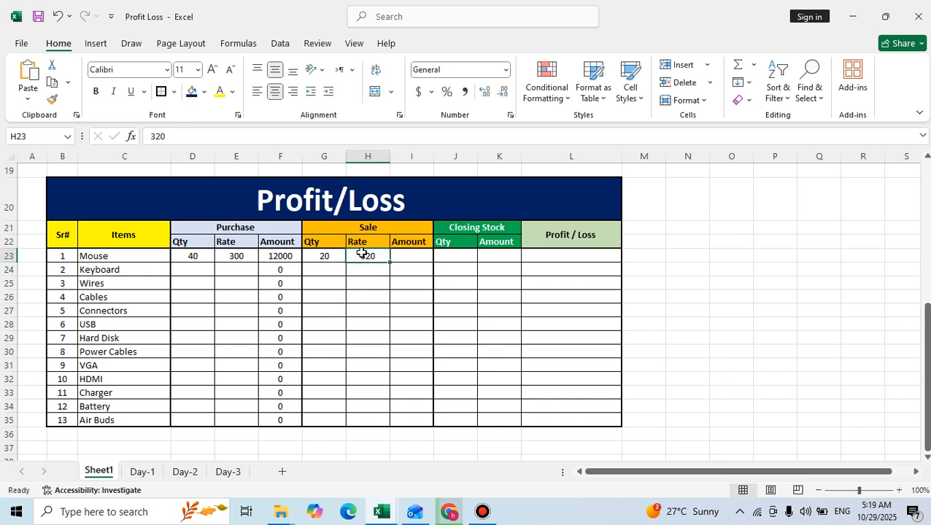
{"action": "left_click", "coordinate": [323, 255]}
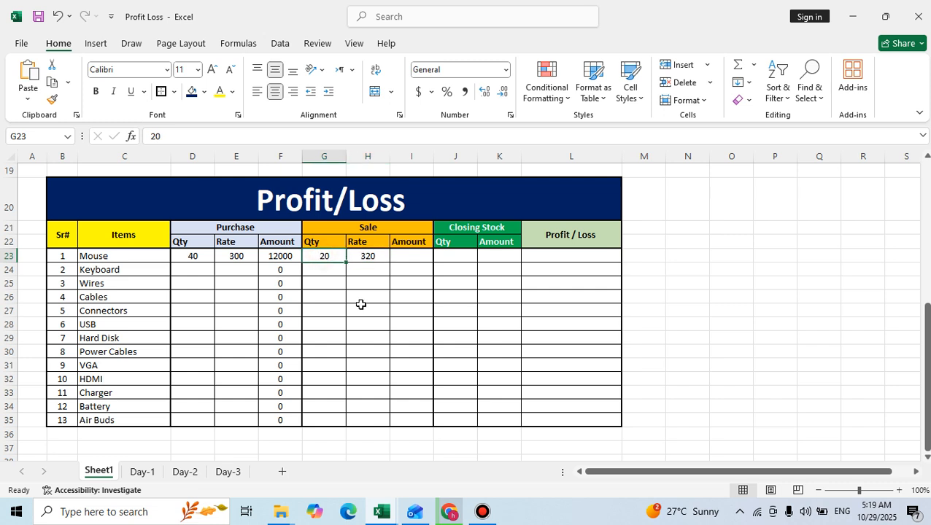
Step: Calculate the Mouse sale amount in I23 with =H23*G23 and fill the formula down to the Air Buds row, I35
{"action": "left_click", "coordinate": [403, 255]}
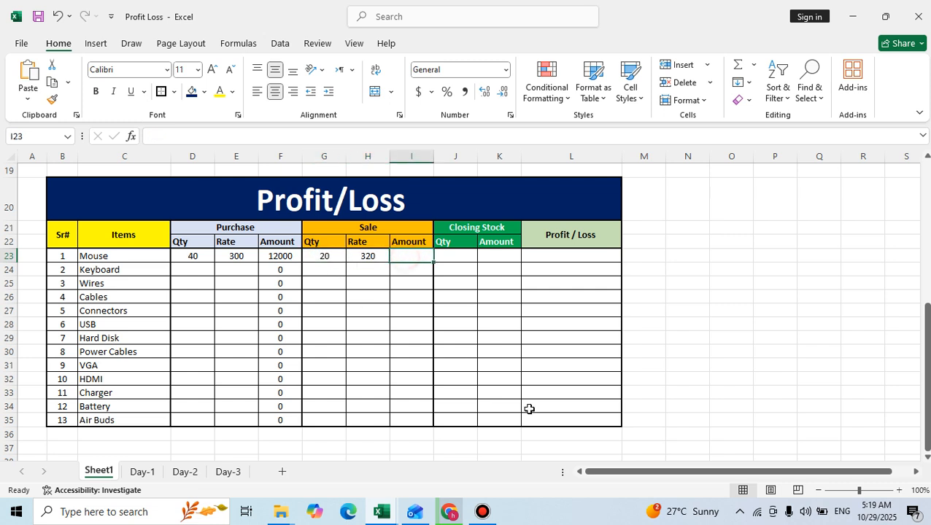
{"action": "type", "text": "="}
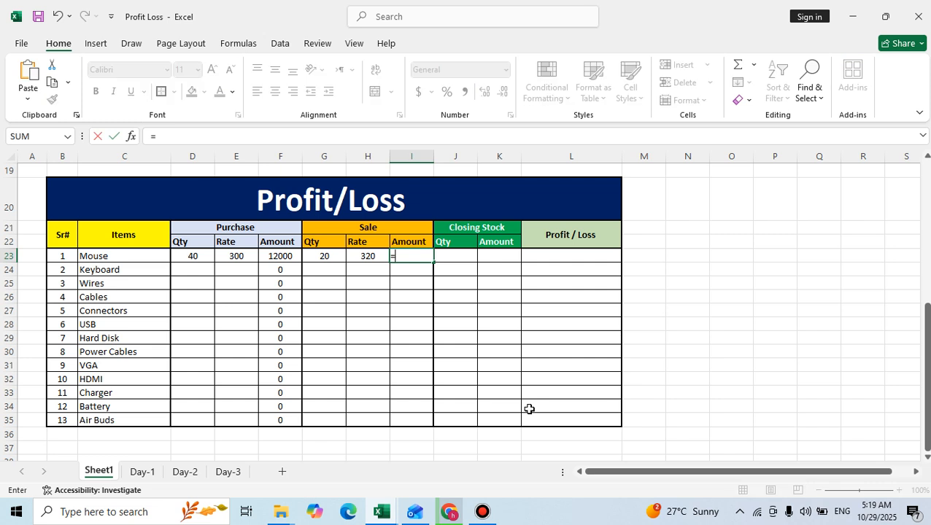
{"action": "left_click", "coordinate": [358, 254]}
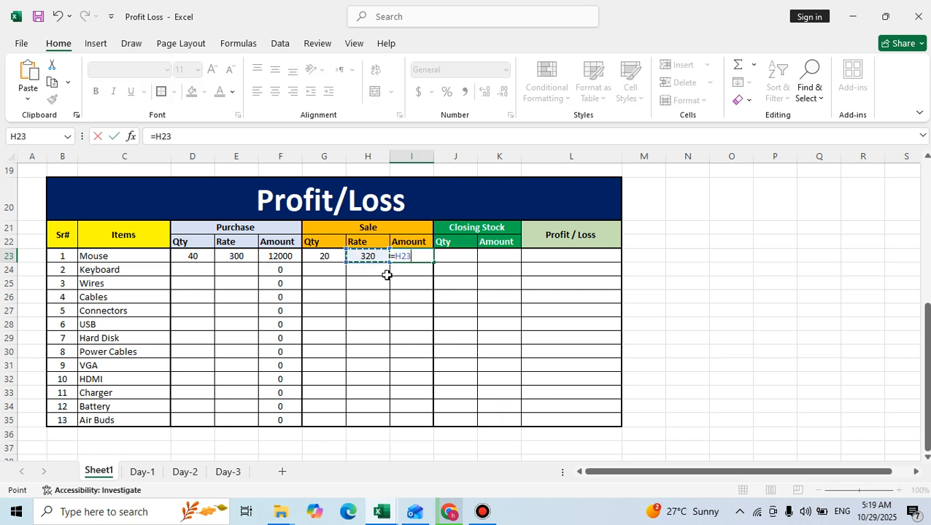
{"action": "type", "text": "*"}
{"action": "left_click", "coordinate": [323, 255]}
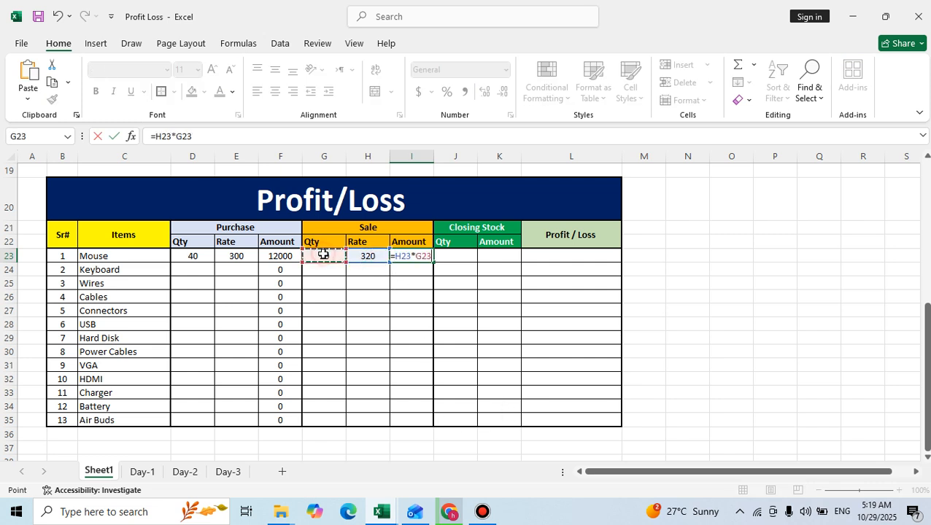
{"action": "key", "text": "Return"}
{"action": "left_click", "coordinate": [418, 257]}
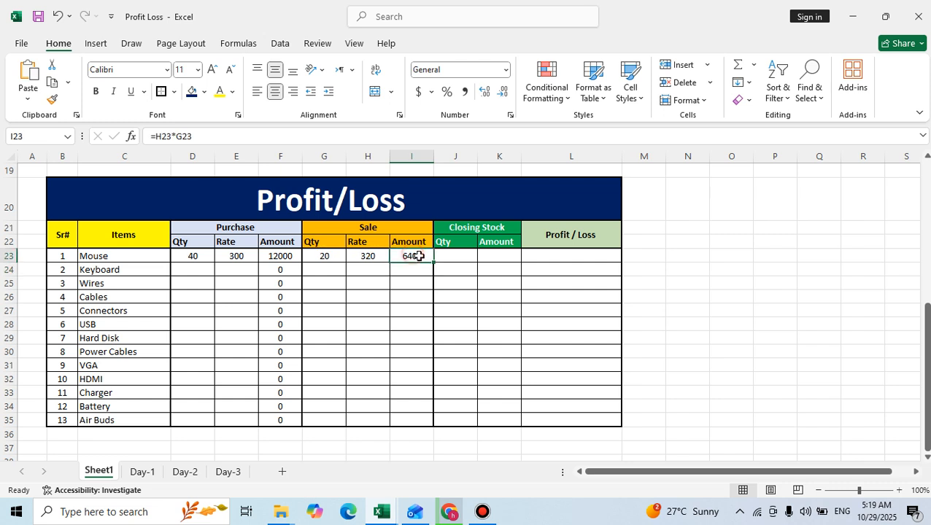
{"action": "left_click_drag", "start_coordinate": [434, 263], "coordinate": [423, 426]}
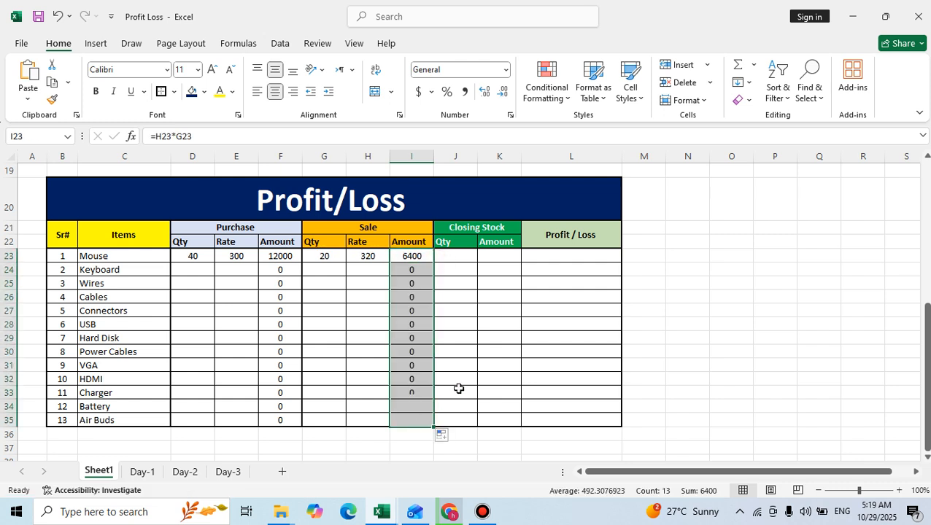
{"action": "left_click", "coordinate": [459, 389]}
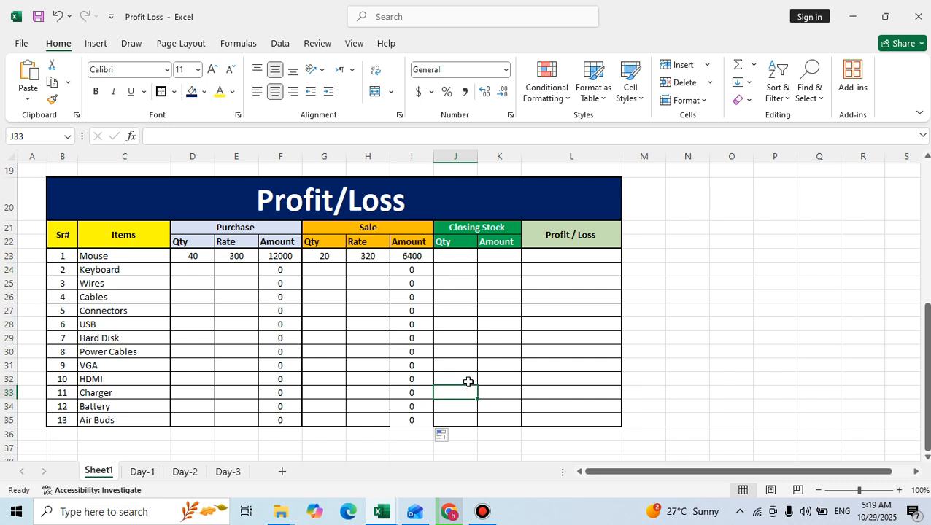
{"action": "left_click", "coordinate": [413, 281]}
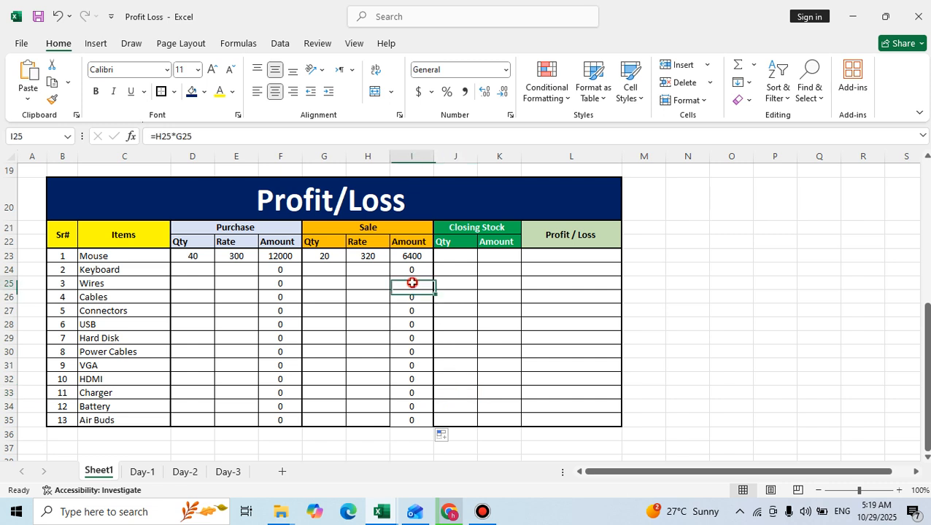
{"action": "left_click", "coordinate": [446, 259]}
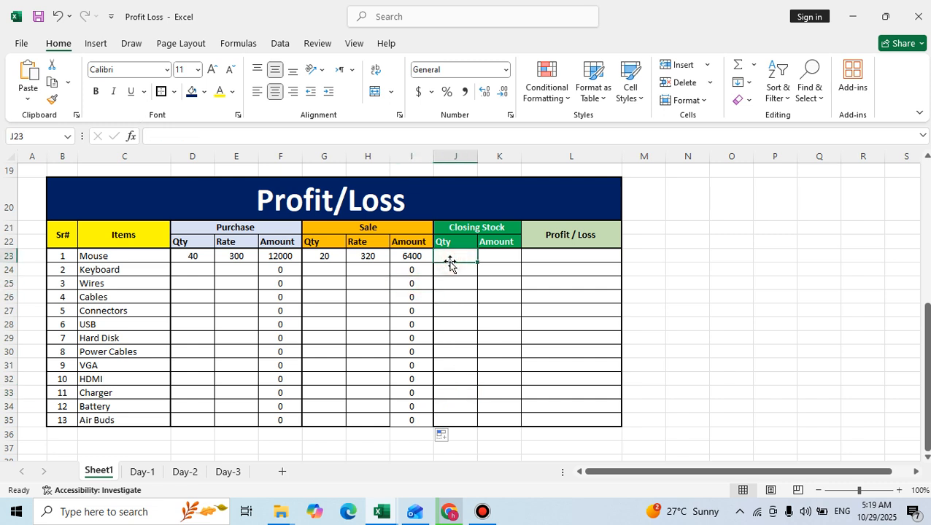
{"action": "left_click", "coordinate": [456, 334]}
{"action": "left_click", "coordinate": [456, 259]}
{"action": "left_click", "coordinate": [176, 258]}
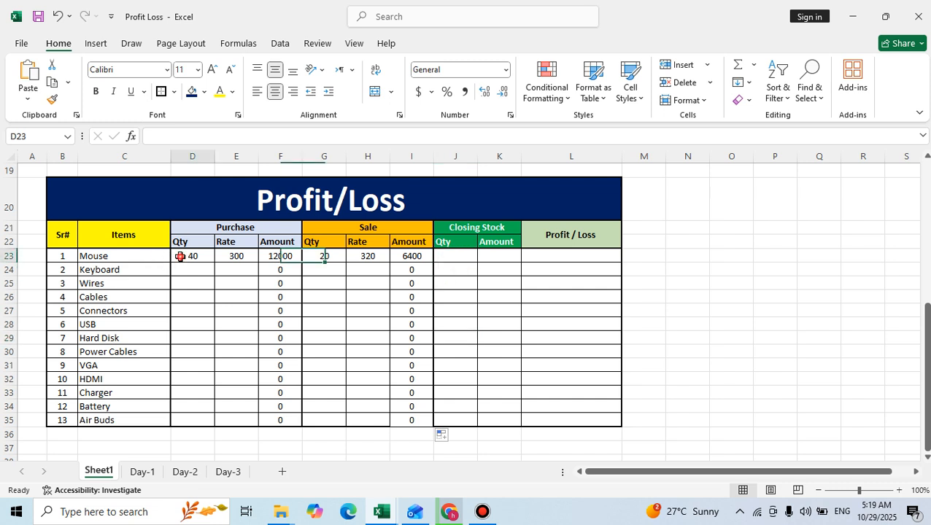
{"action": "left_click", "coordinate": [324, 258]}
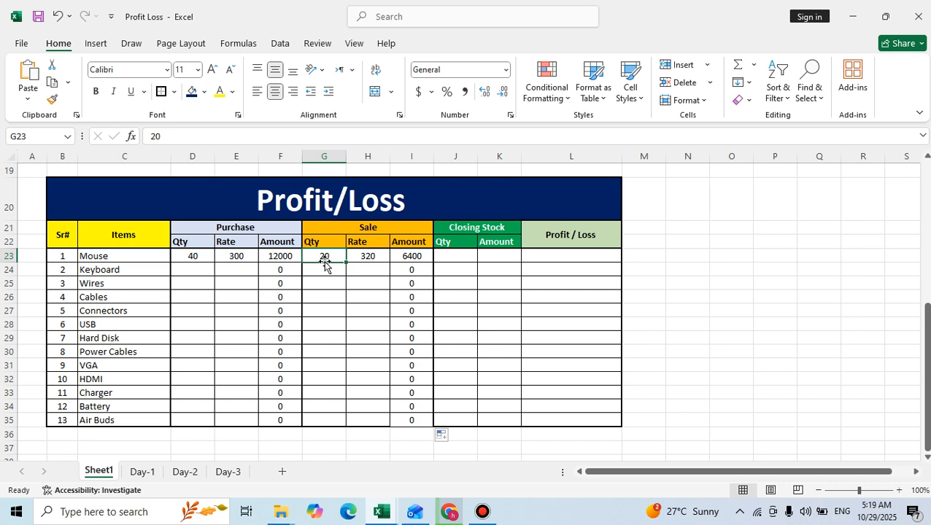
{"action": "left_click", "coordinate": [463, 259]}
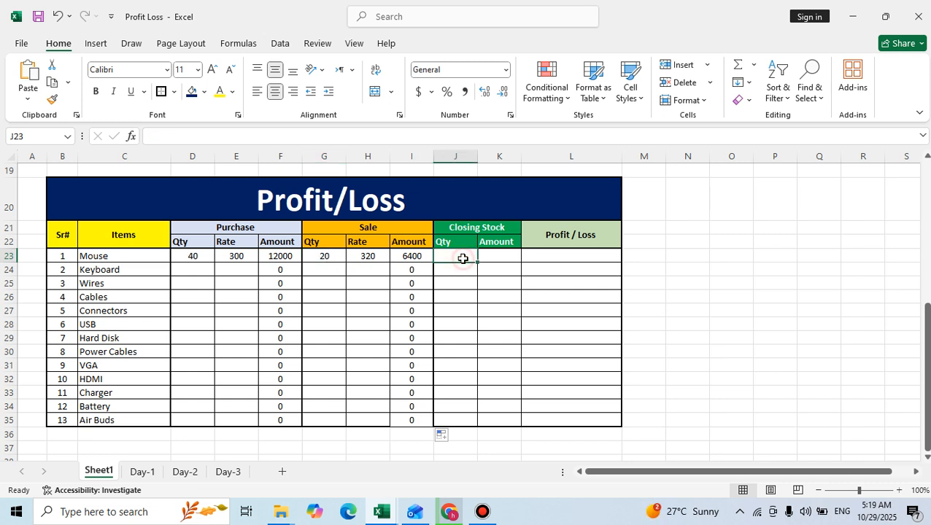
{"action": "mouse_move", "coordinate": [78, 188]}
{"action": "left_mouse_down"}
{"action": "mouse_move", "coordinate": [115, 197]}
{"action": "mouse_move", "coordinate": [417, 432]}
{"action": "mouse_move", "coordinate": [431, 394]}
{"action": "left_mouse_up"}
{"action": "left_click", "coordinate": [509, 303]}
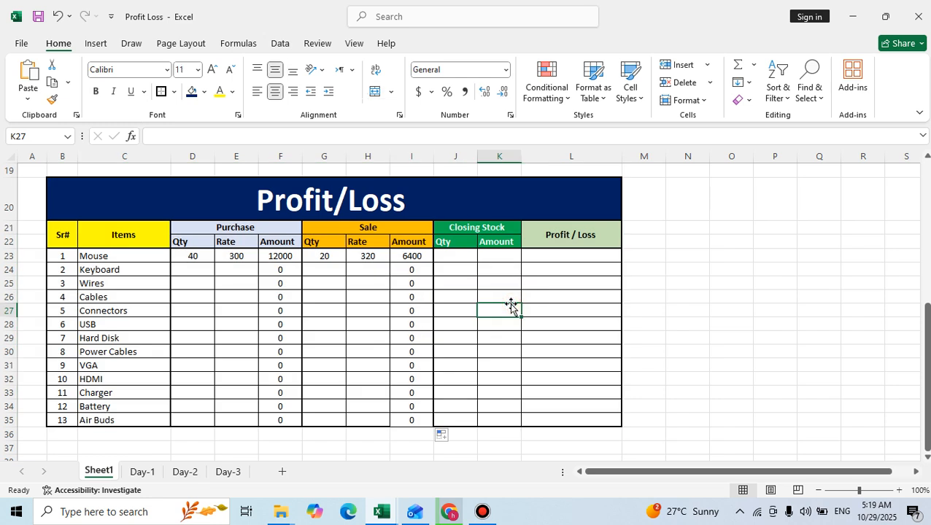
Step: Calculate the Mouse closing stock quantity in J23 with =D23-G23
{"action": "left_click", "coordinate": [448, 256]}
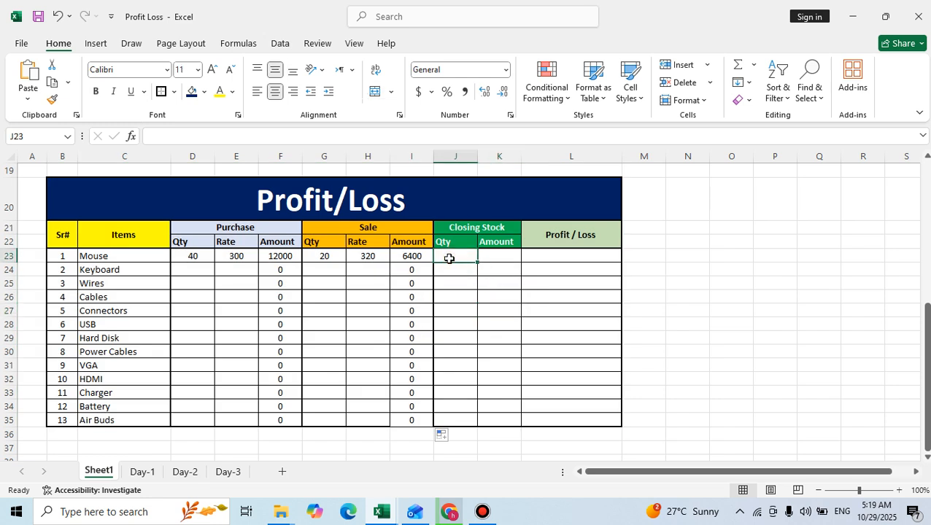
{"action": "type", "text": "="}
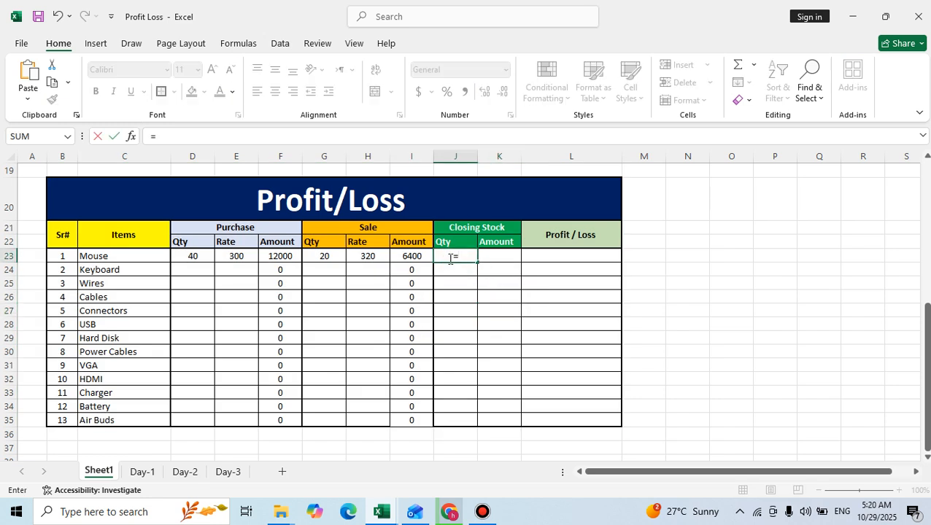
{"action": "left_click", "coordinate": [195, 257]}
{"action": "type", "text": "-"}
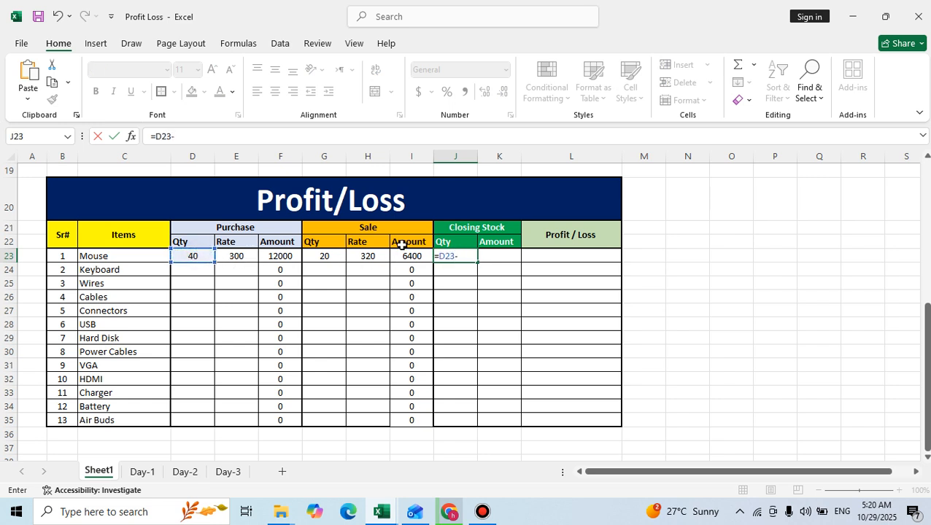
{"action": "left_click", "coordinate": [342, 259]}
{"action": "key", "text": "Return"}
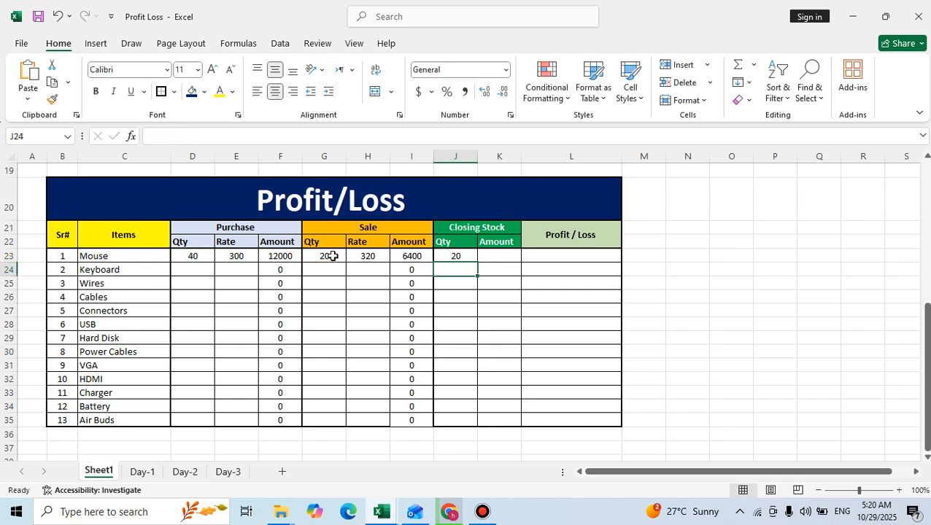
{"action": "left_click", "coordinate": [452, 256]}
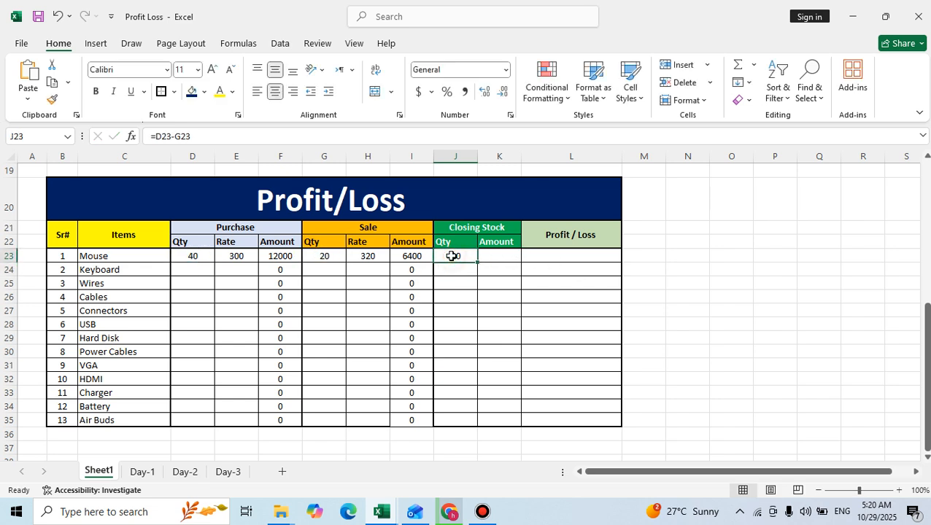
Step: Calculate the Mouse closing stock amount in K23 with =E23*J23
{"action": "left_click", "coordinate": [489, 256]}
{"action": "type", "text": "="}
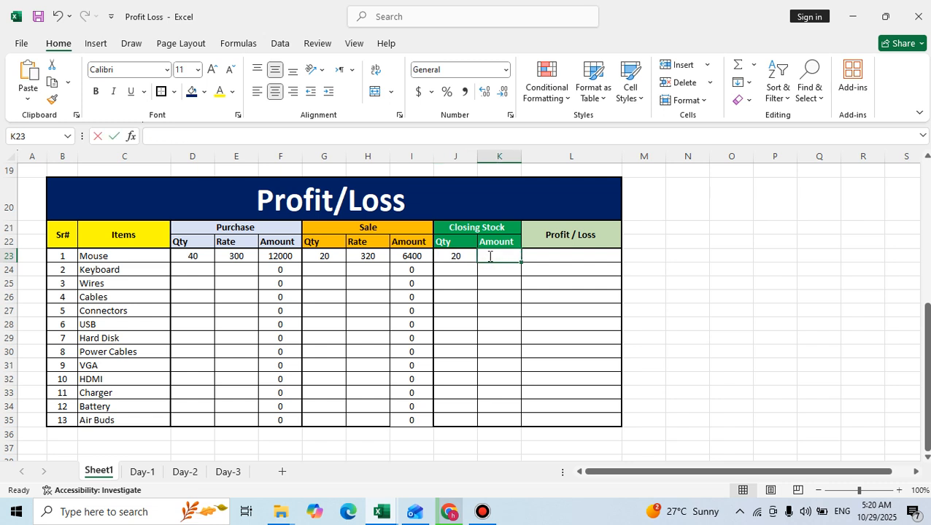
{"action": "left_click", "coordinate": [223, 256]}
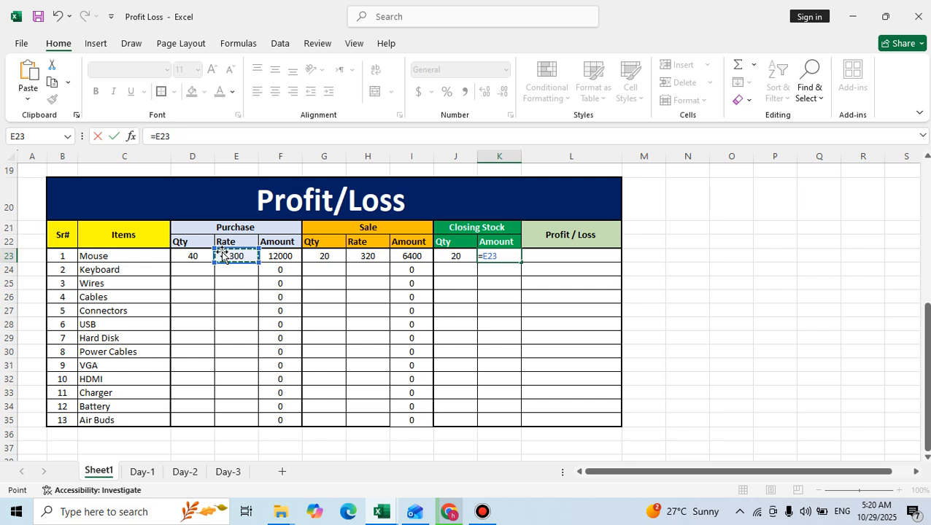
{"action": "type", "text": "*"}
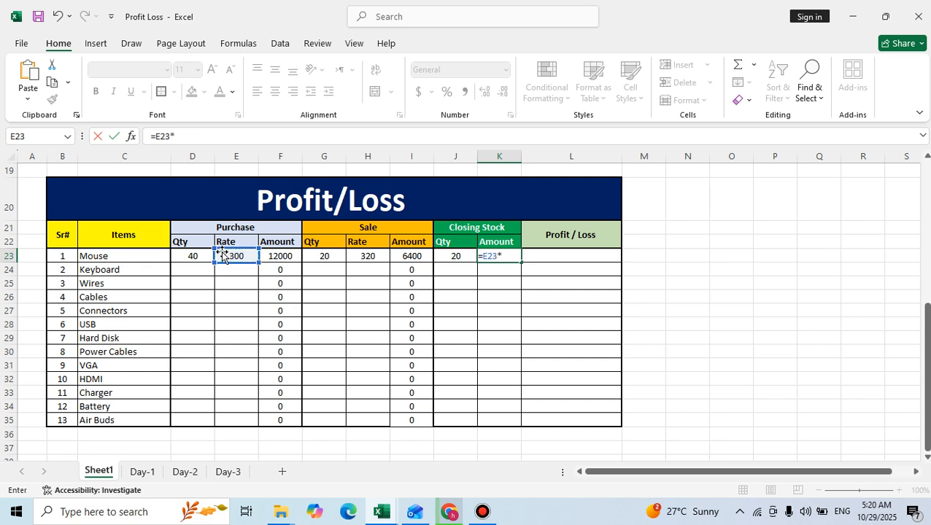
{"action": "left_click", "coordinate": [449, 256]}
{"action": "key", "text": "Return"}
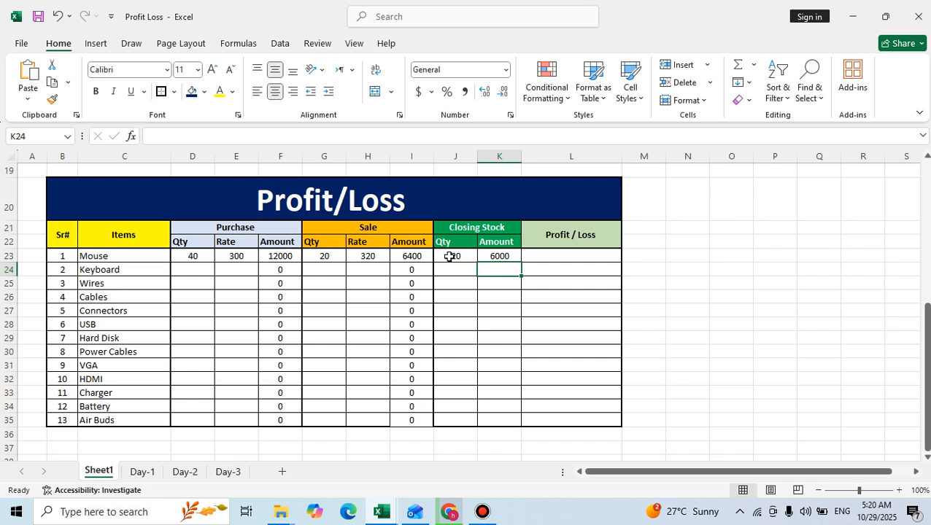
Step: Fill the closing stock amount formula down to the Air Buds row, K35, and reapply the outer border of the Profit/Loss table
{"action": "left_click", "coordinate": [499, 257]}
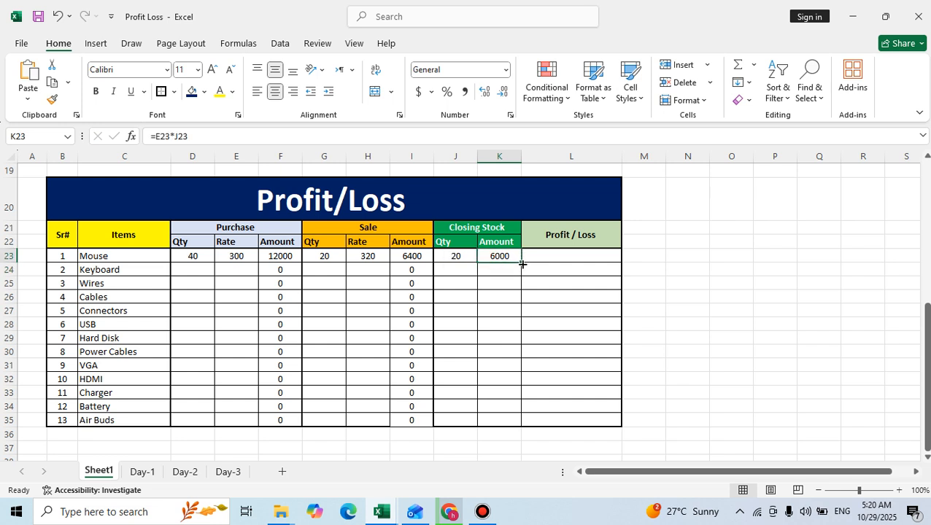
{"action": "double_click", "coordinate": [522, 262]}
{"action": "left_click", "coordinate": [565, 271]}
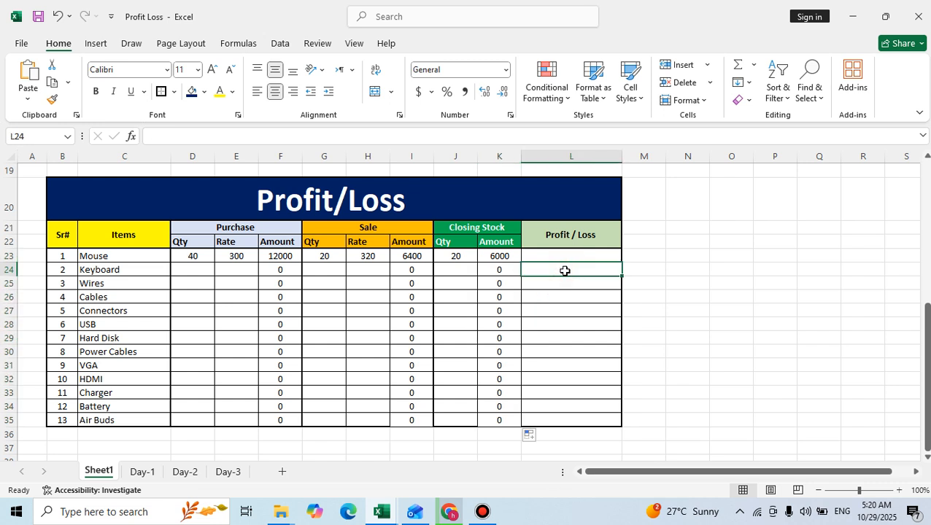
{"action": "mouse_move", "coordinate": [69, 193]}
{"action": "left_mouse_down"}
{"action": "mouse_move", "coordinate": [525, 394]}
{"action": "mouse_move", "coordinate": [529, 418]}
{"action": "left_mouse_up"}
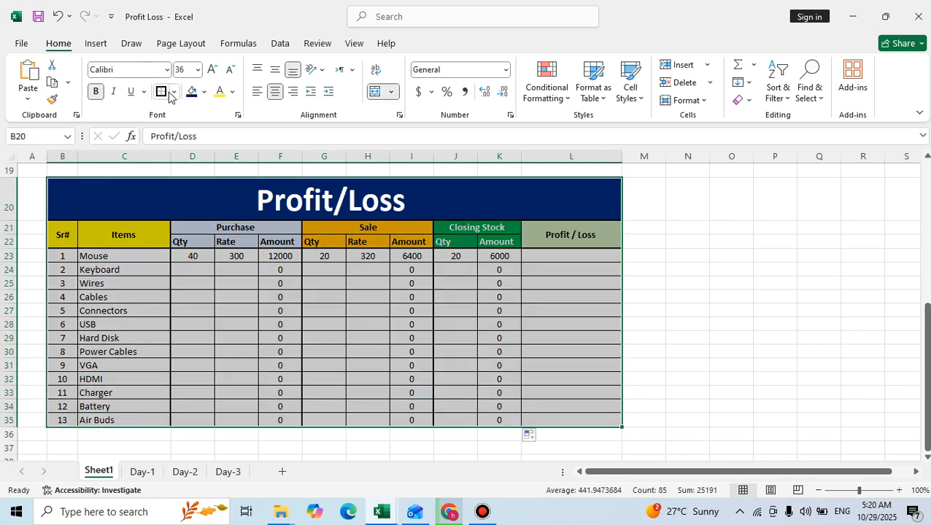
{"action": "left_click", "coordinate": [562, 350]}
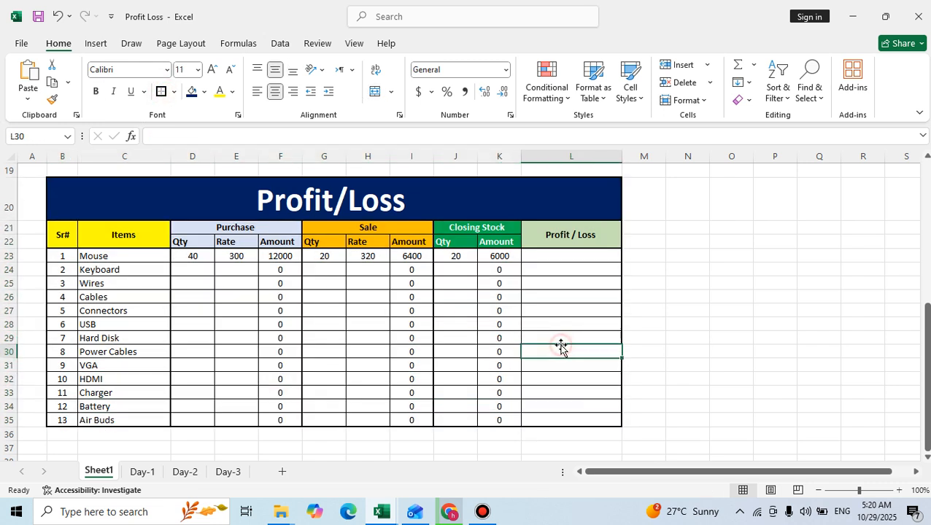
Step: Calculate the Mouse profit or loss in L23 with =K23+I23-F23
{"action": "left_click", "coordinate": [549, 256]}
{"action": "type", "text": "="}
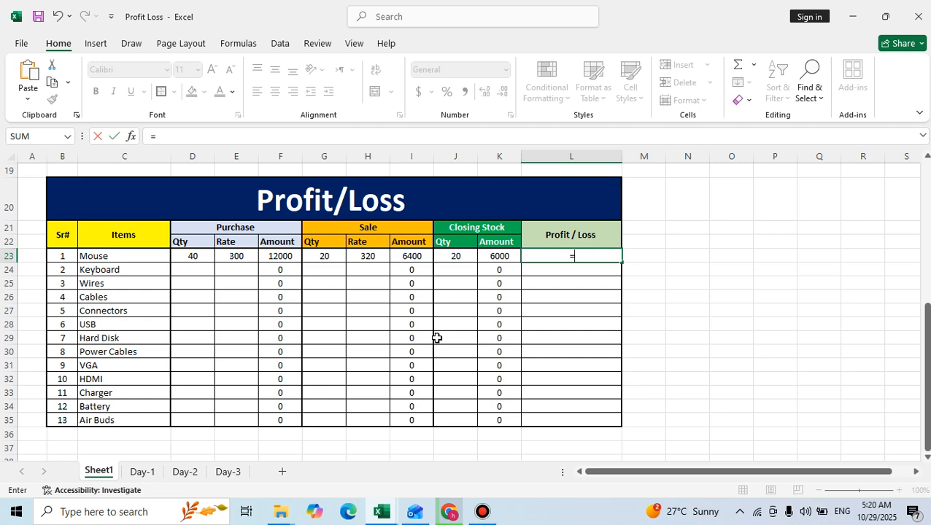
{"action": "left_click", "coordinate": [494, 256]}
{"action": "type", "text": "+"}
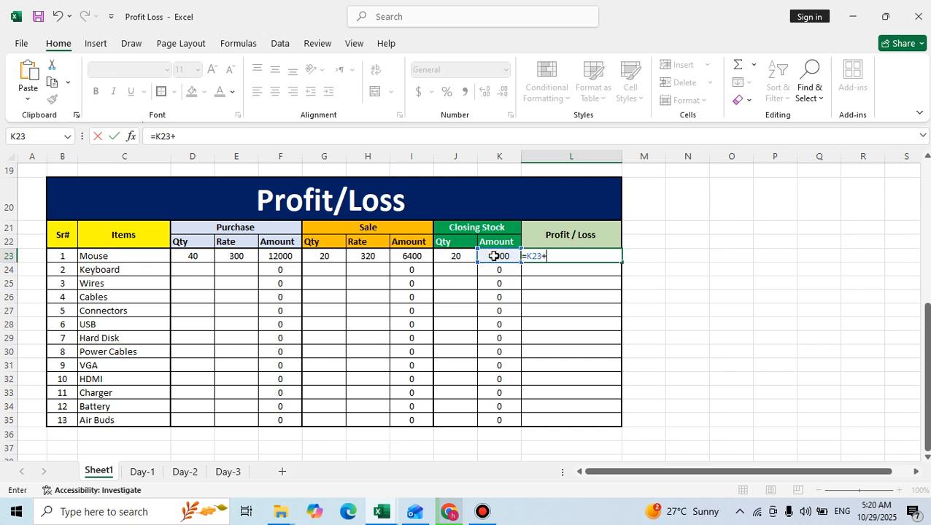
{"action": "left_click", "coordinate": [411, 258]}
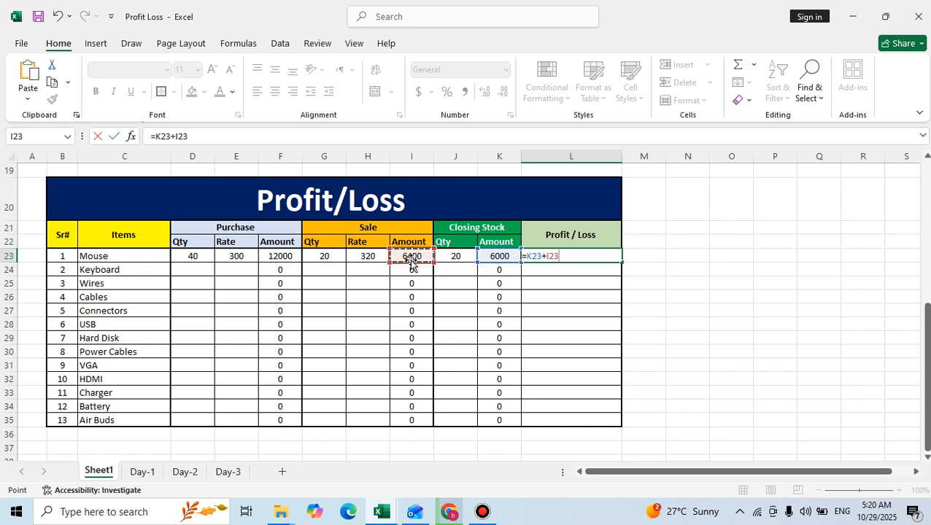
{"action": "type", "text": "-"}
{"action": "left_click", "coordinate": [292, 256]}
{"action": "key", "text": "Return"}
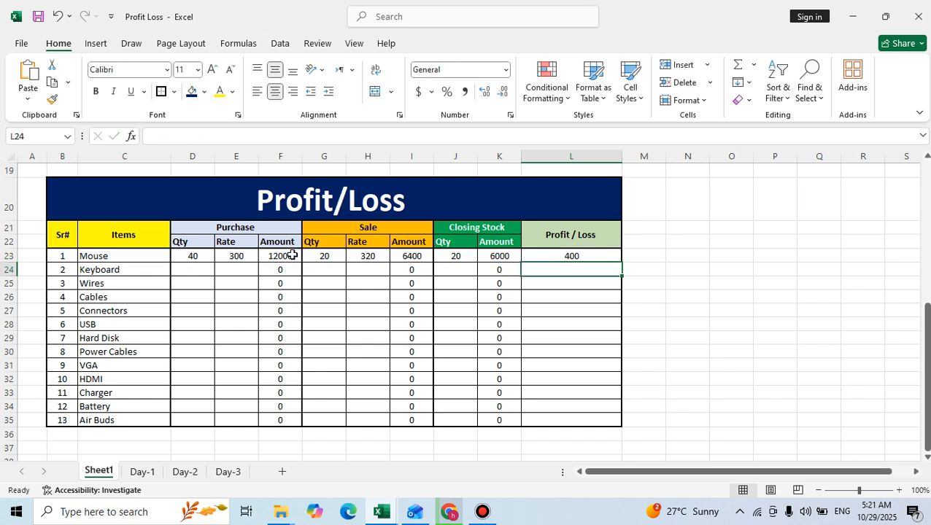
Step: Fill the profit/loss formula down to L35 and restore the outer border around the whole Profit/Loss table
{"action": "left_click", "coordinate": [584, 257]}
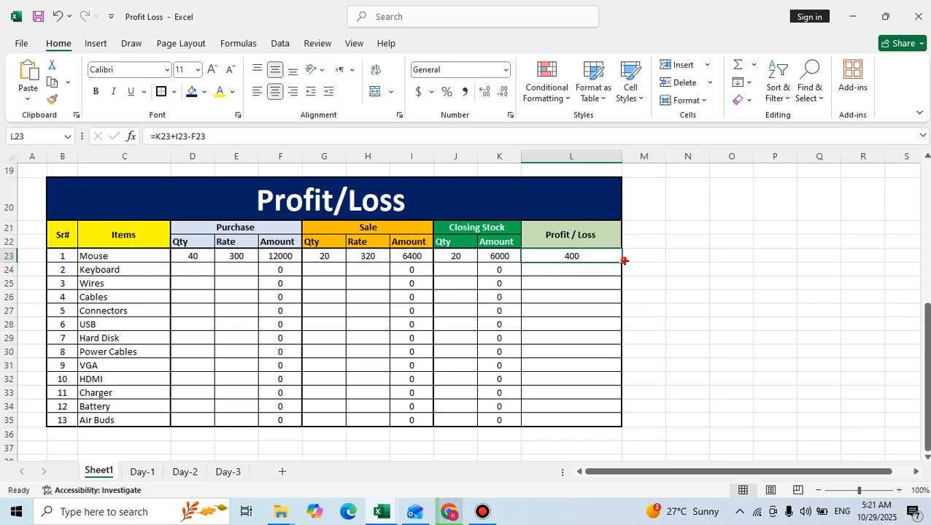
{"action": "double_click", "coordinate": [624, 260]}
{"action": "left_click", "coordinate": [476, 293]}
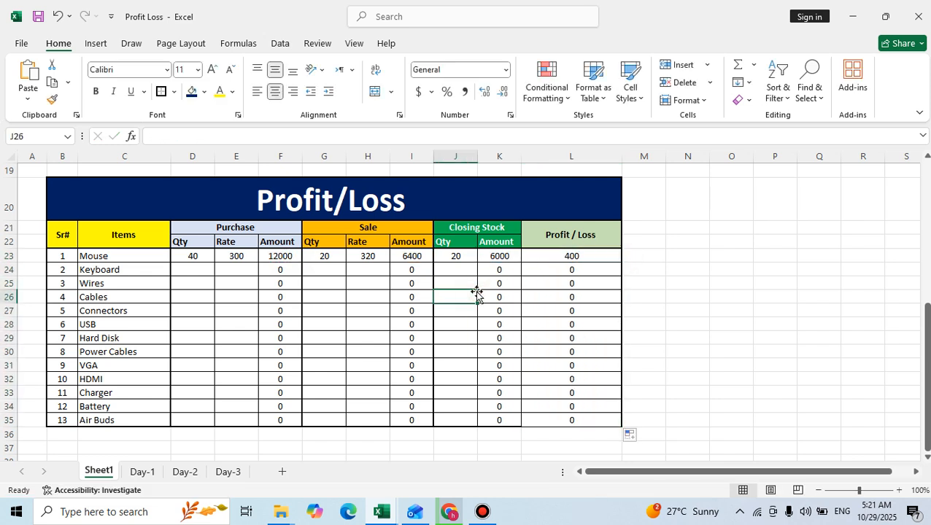
{"action": "left_click_drag", "start_coordinate": [60, 213], "coordinate": [409, 422]}
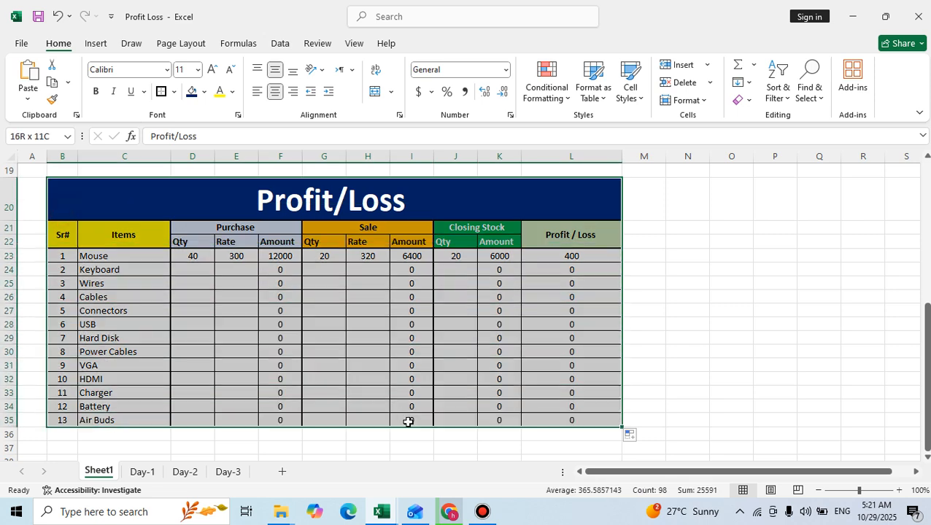
{"action": "left_click", "coordinate": [162, 92]}
{"action": "left_click", "coordinate": [202, 300]}
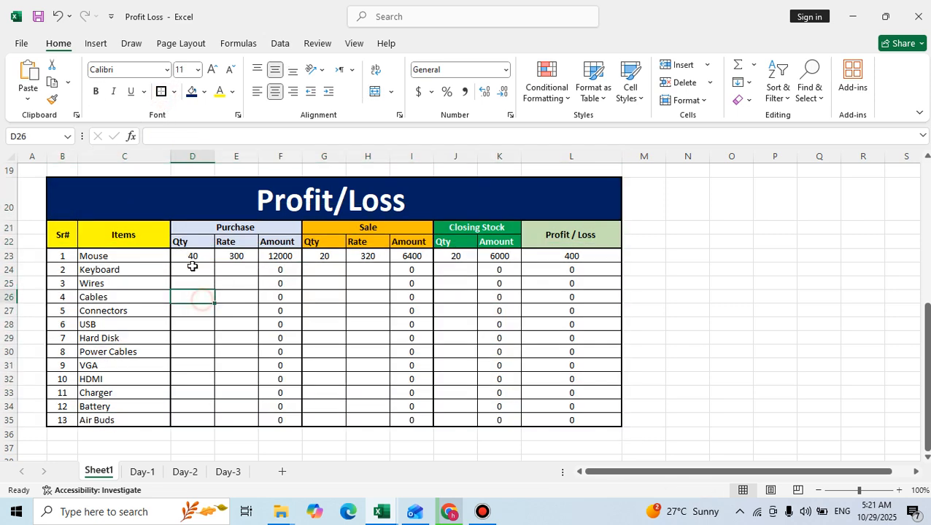
Step: Enter the Keyboard purchase quantity 60 in D24 and purchase rate 400 in E24
{"action": "left_click", "coordinate": [193, 268]}
{"action": "type", "text": "60"}
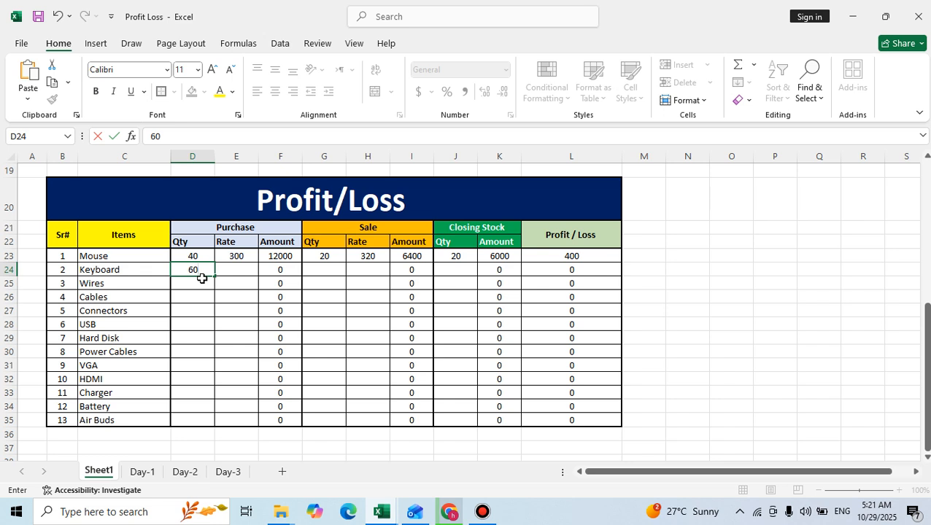
{"action": "key", "text": "Tab"}
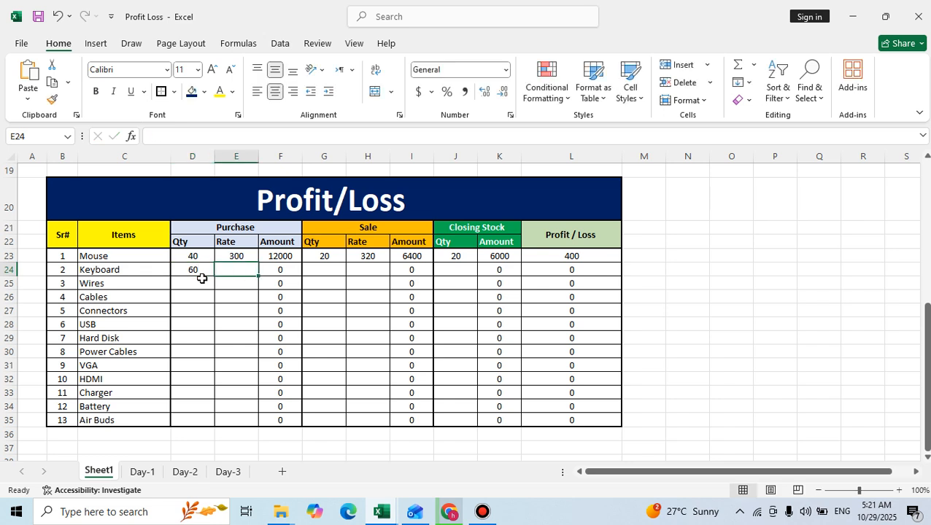
{"action": "type", "text": "4"}
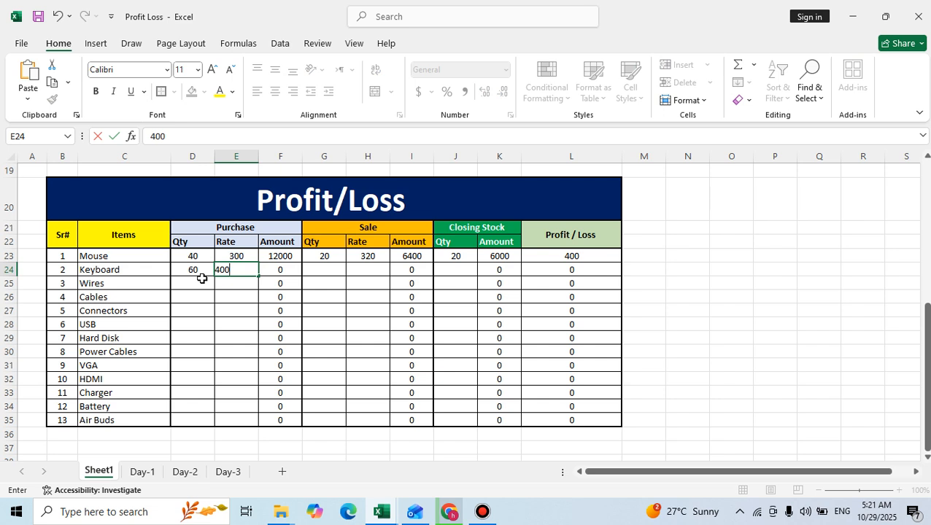
{"action": "type", "text": "00"}
{"action": "key", "text": "Tab"}
{"action": "key", "text": "Tab"}
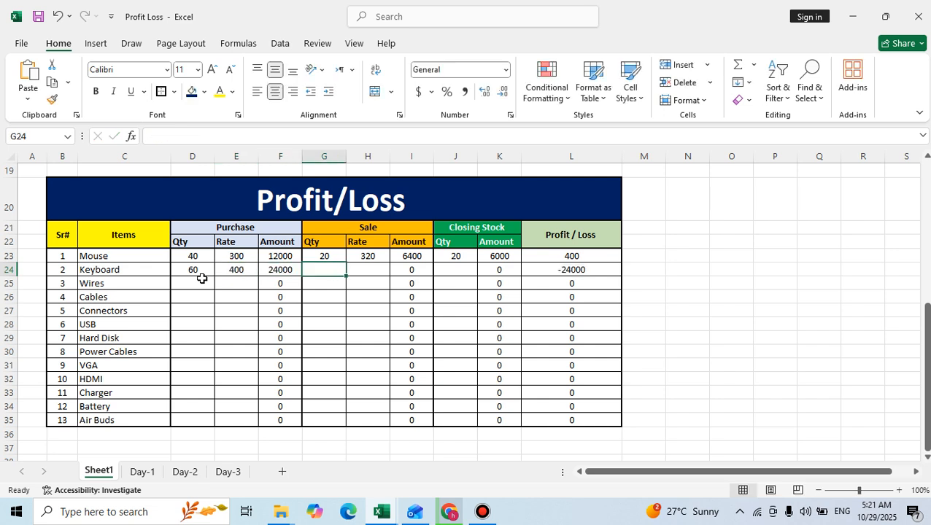
Step: Enter the Keyboard sale quantity 60 in G24 and sale rate 400 in H24, and check its profit or loss in L24
{"action": "type", "text": "6"}
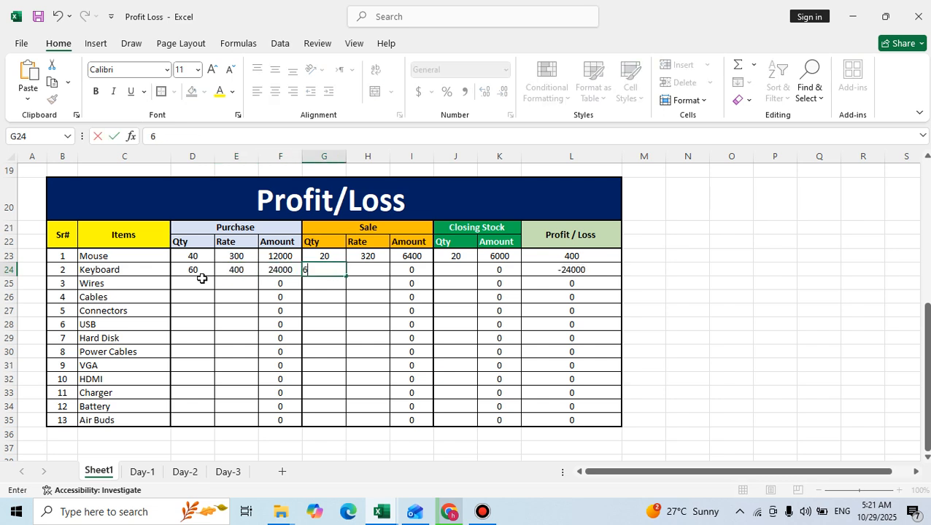
{"action": "type", "text": "0"}
{"action": "key", "text": "Escape"}
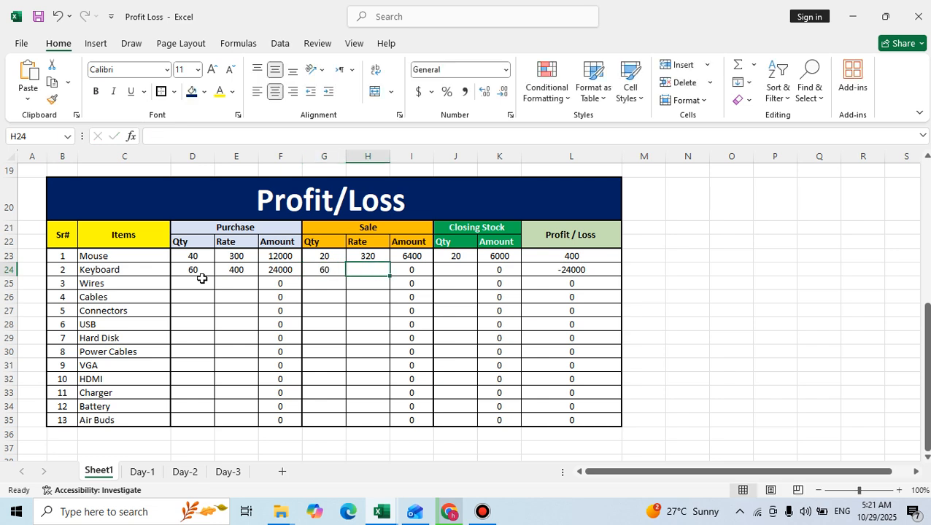
{"action": "type", "text": "400"}
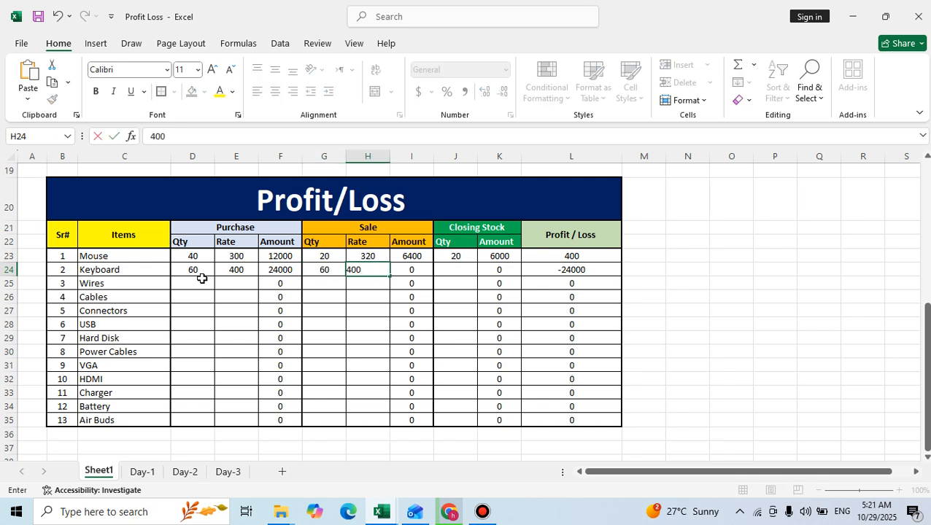
{"action": "key", "text": "Return"}
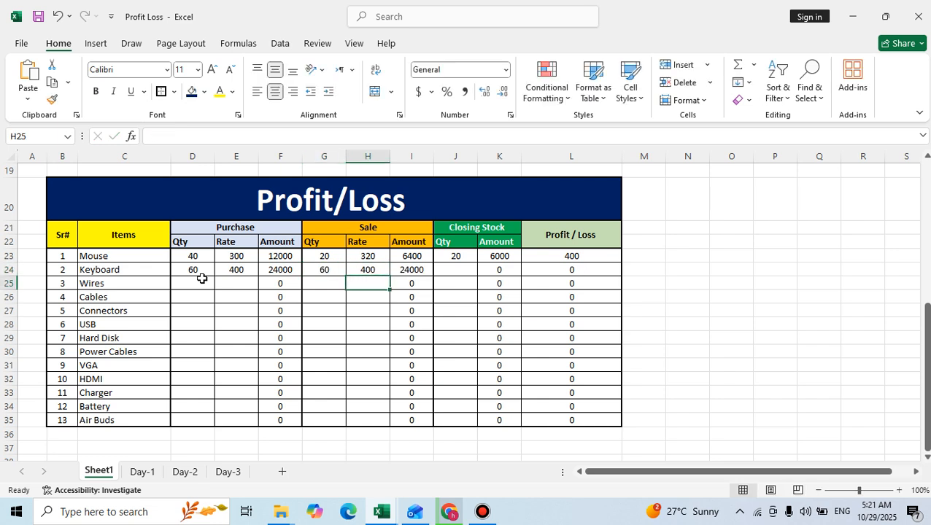
{"action": "left_click", "coordinate": [533, 268]}
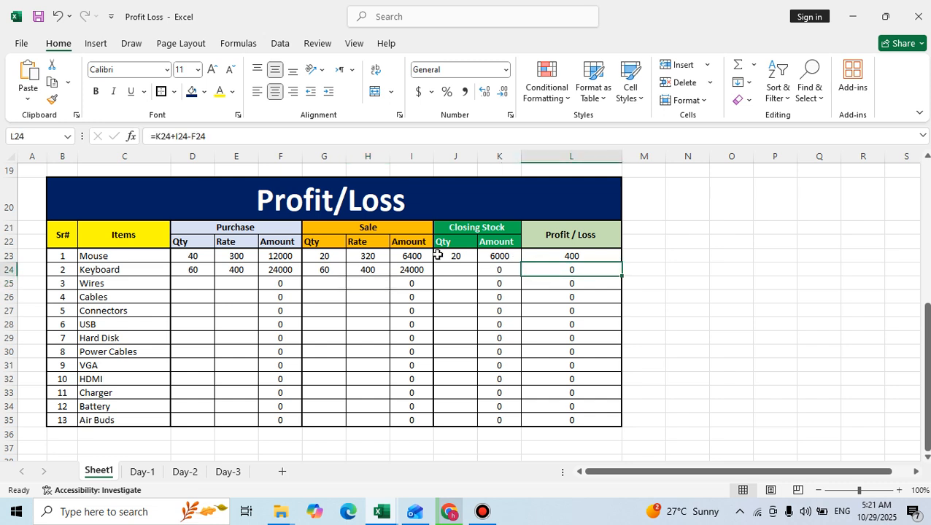
Step: Set the Keyboard sale rate in H24 to 430 and check the resulting profit or loss in L24
{"action": "left_click", "coordinate": [369, 272]}
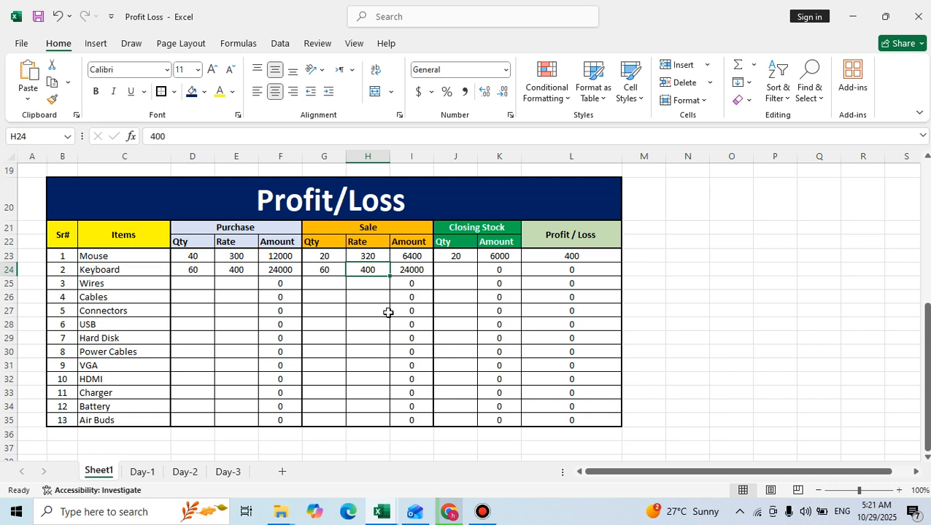
{"action": "type", "text": "43"}
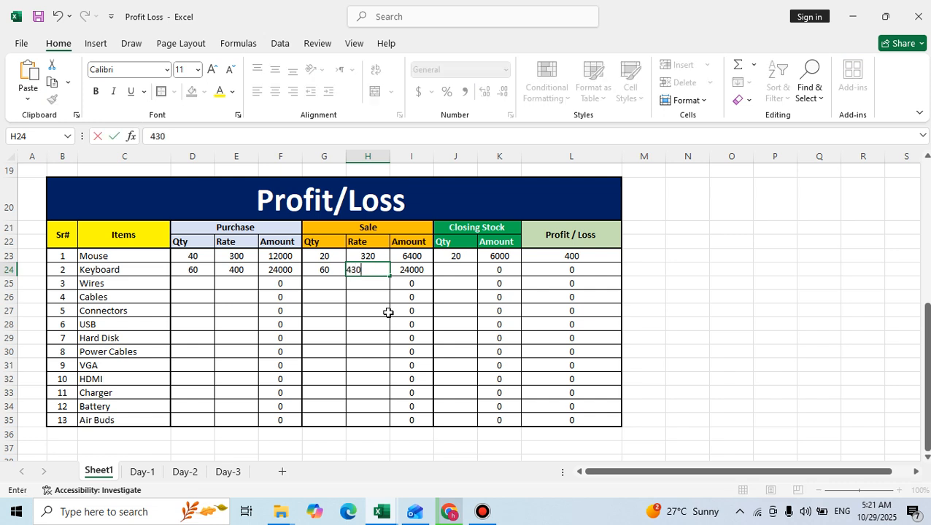
{"action": "key", "text": "Return"}
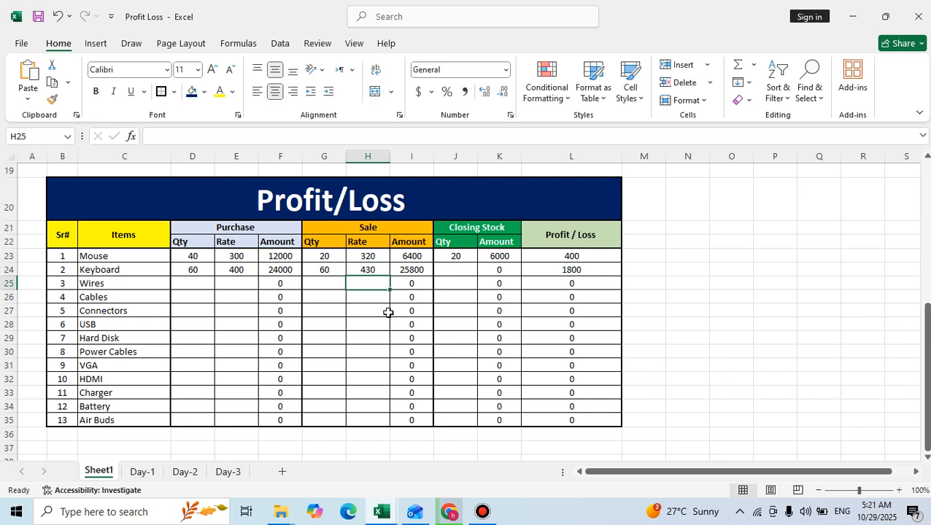
{"action": "left_click", "coordinate": [572, 270]}
Step: Try a Keyboard sale rate of 380 in H24 and check the profit or loss formula's result in L24
{"action": "left_click", "coordinate": [379, 270]}
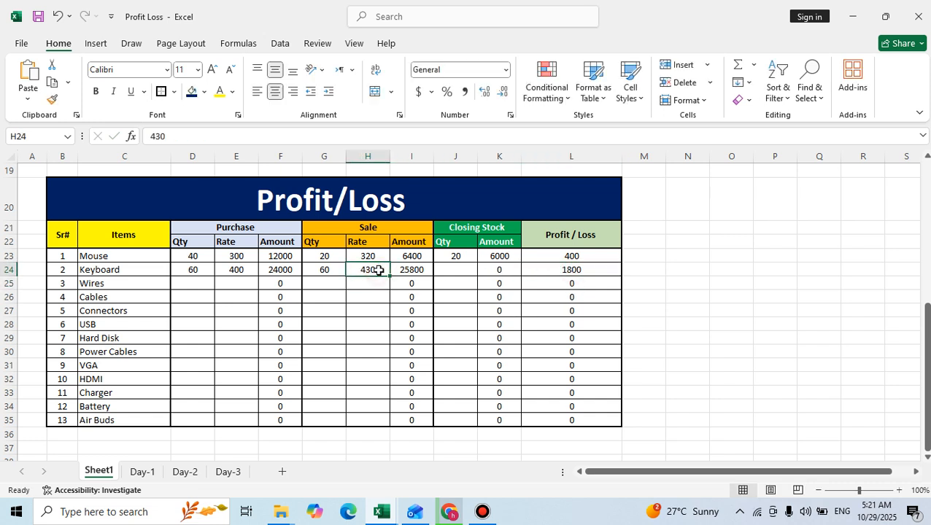
{"action": "type", "text": "380"}
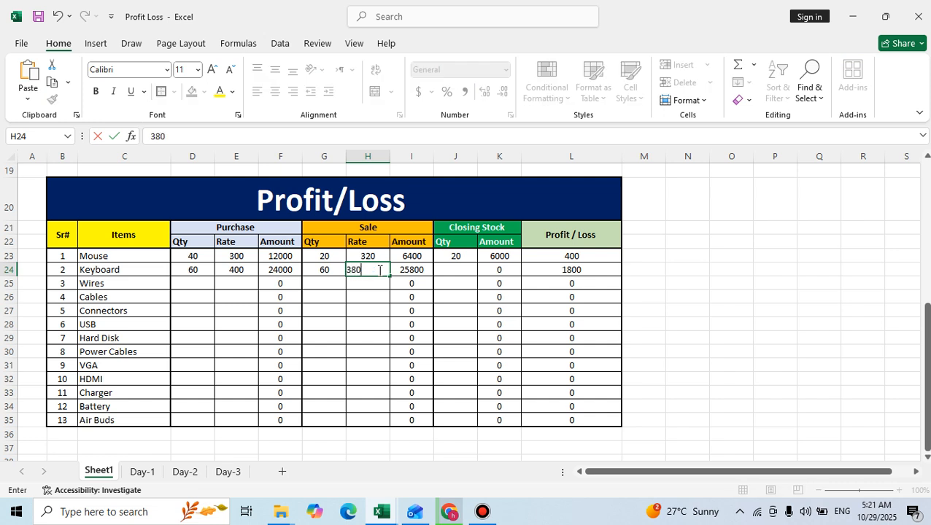
{"action": "key", "text": "Return"}
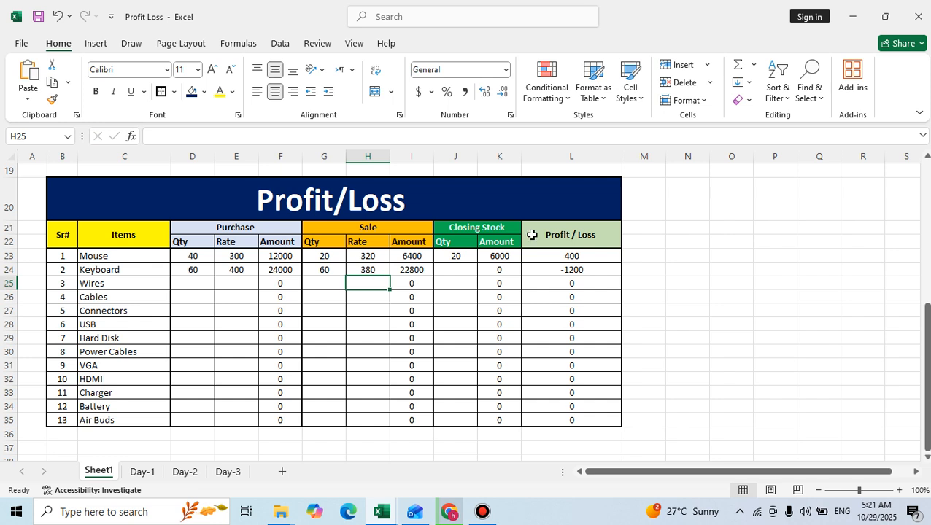
{"action": "left_click", "coordinate": [586, 270]}
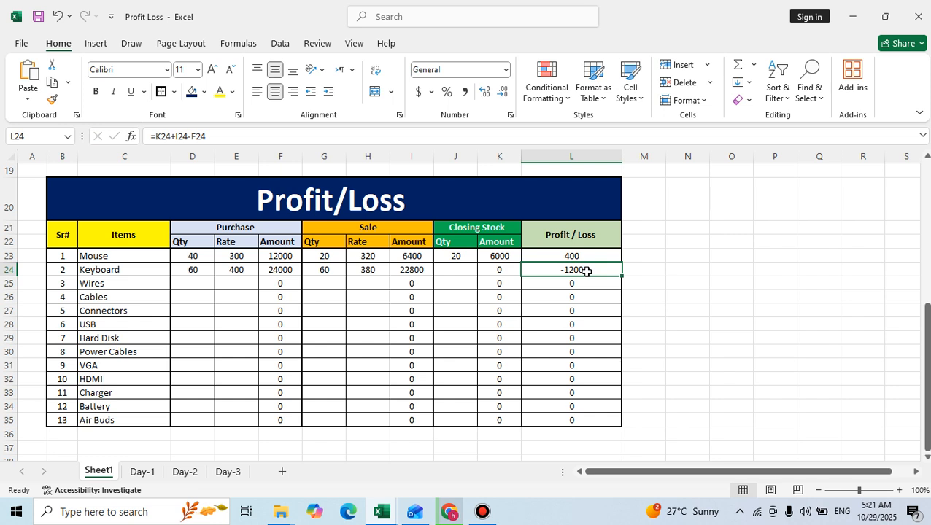
{"action": "left_click", "coordinate": [467, 316]}
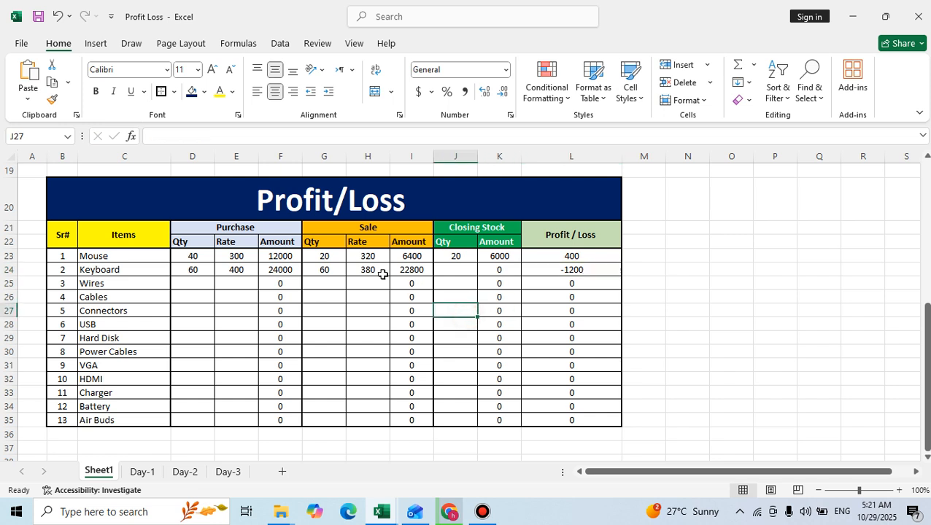
Step: Set the Keyboard sale rate in H24 to 500 and check its profit or loss in L24
{"action": "left_click", "coordinate": [370, 267]}
{"action": "type", "text": "5"}
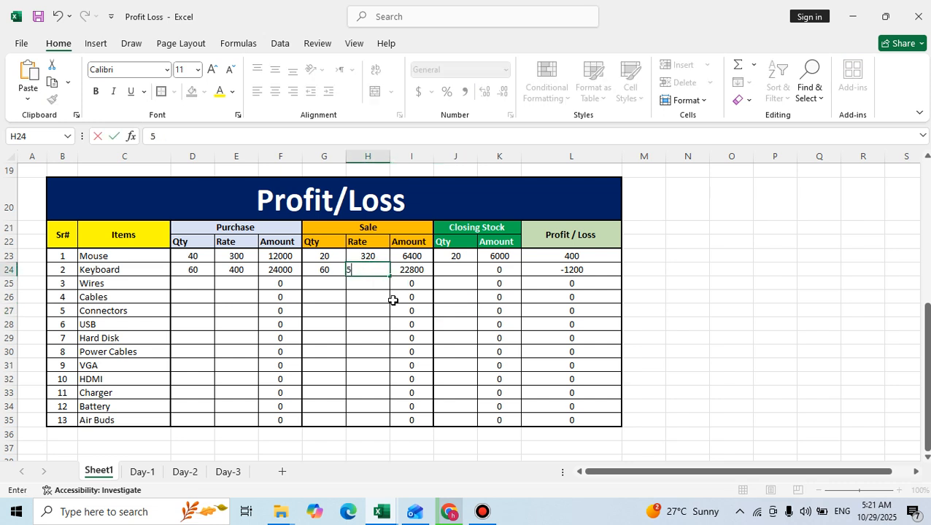
{"action": "type", "text": "00"}
{"action": "key", "text": "Return"}
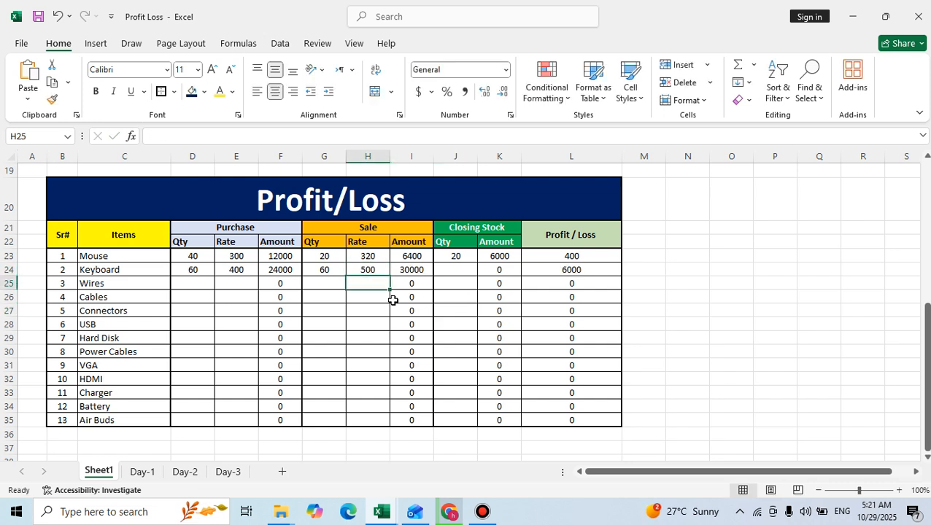
{"action": "left_click", "coordinate": [560, 269]}
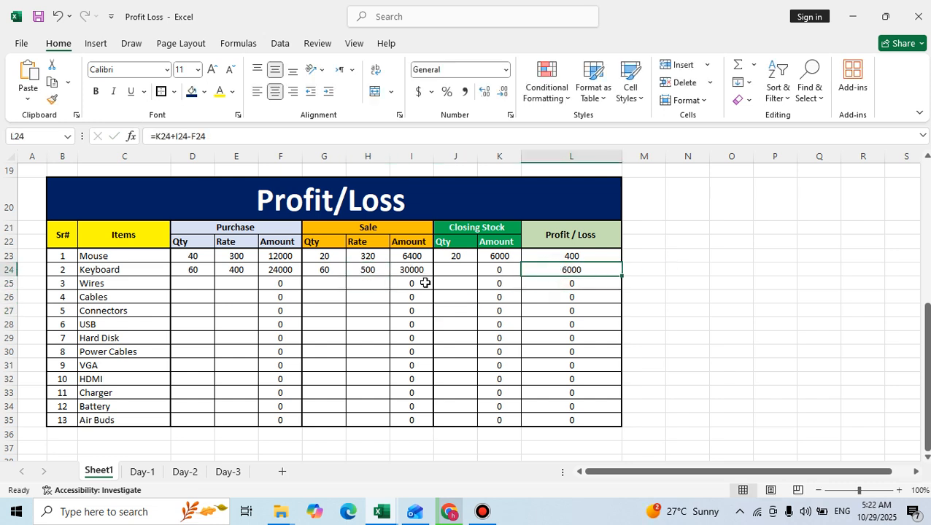
Step: Enter the Wires purchase quantity 70 in D25 and fill it down to the Air Buds row, D35
{"action": "left_click", "coordinate": [196, 282]}
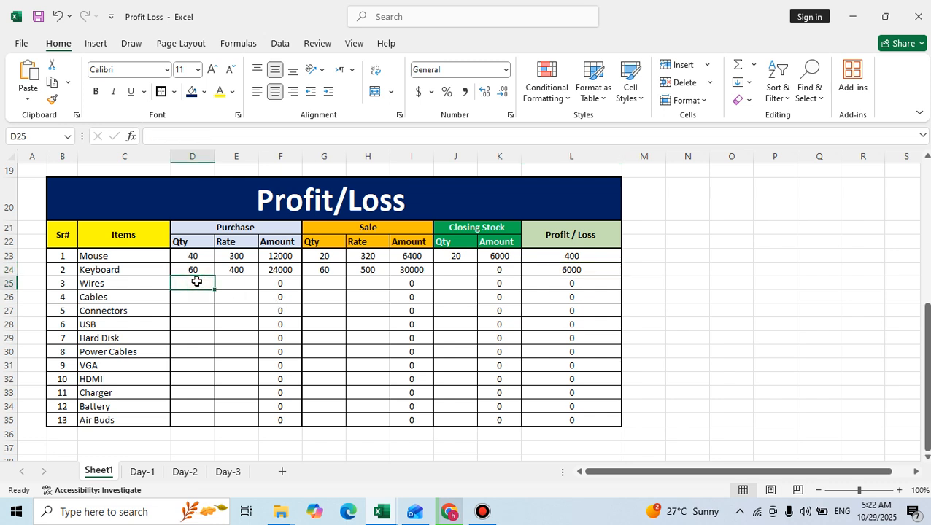
{"action": "type", "text": "70"}
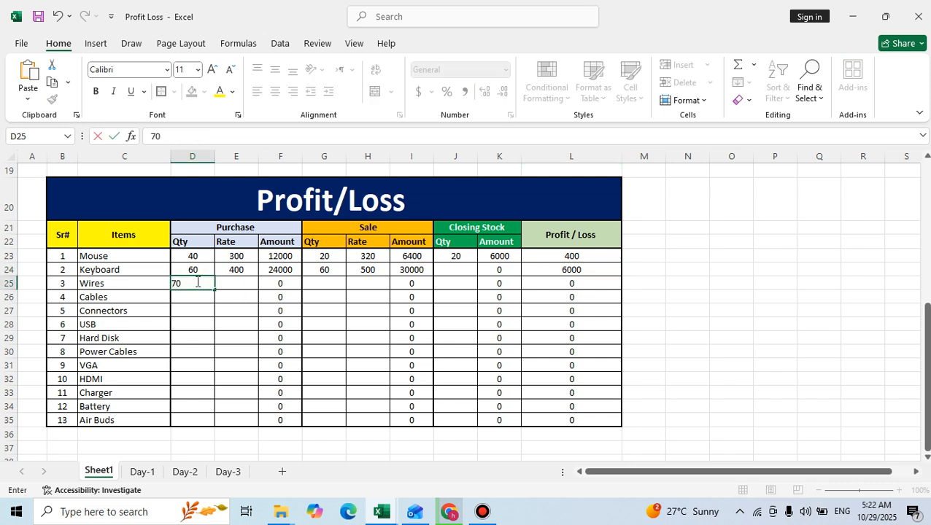
{"action": "key", "text": "Return"}
{"action": "left_click", "coordinate": [197, 281]}
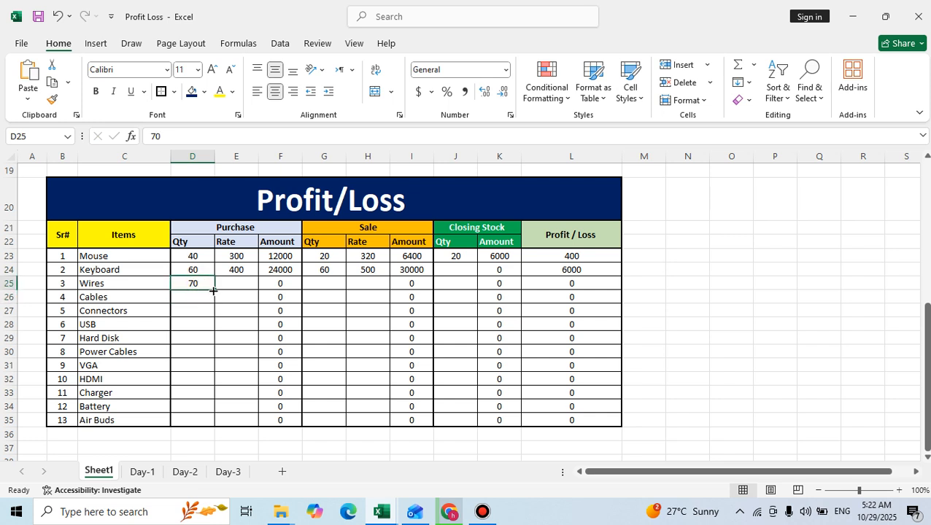
{"action": "double_click", "coordinate": [213, 290]}
Step: Enter the purchase rates 560 for Wires in E25 and 700 for Cables in E26
{"action": "left_click", "coordinate": [230, 284]}
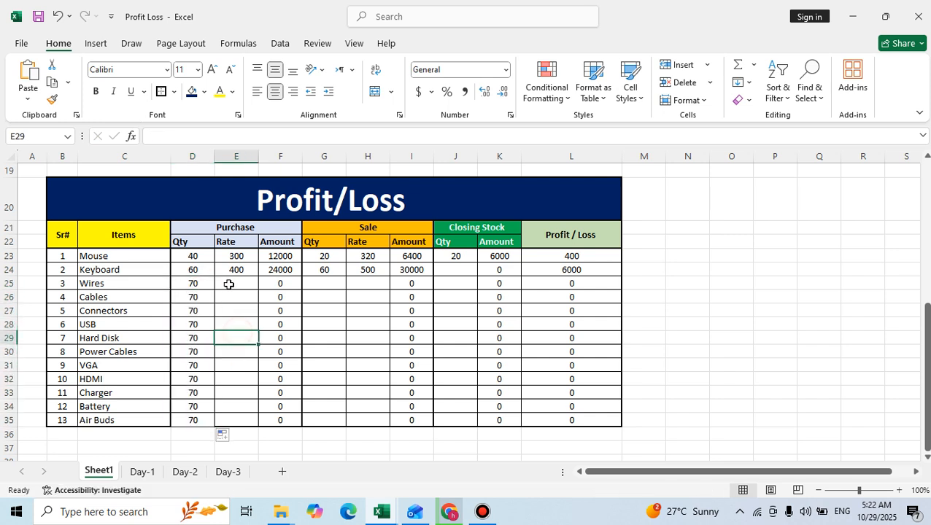
{"action": "type", "text": "56"}
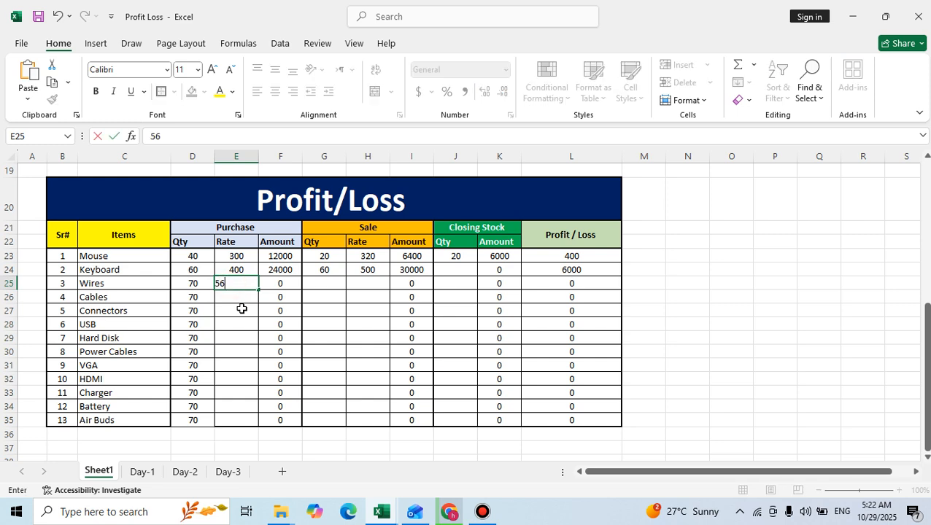
{"action": "type", "text": "0"}
{"action": "key", "text": "Return"}
{"action": "type", "text": "700"}
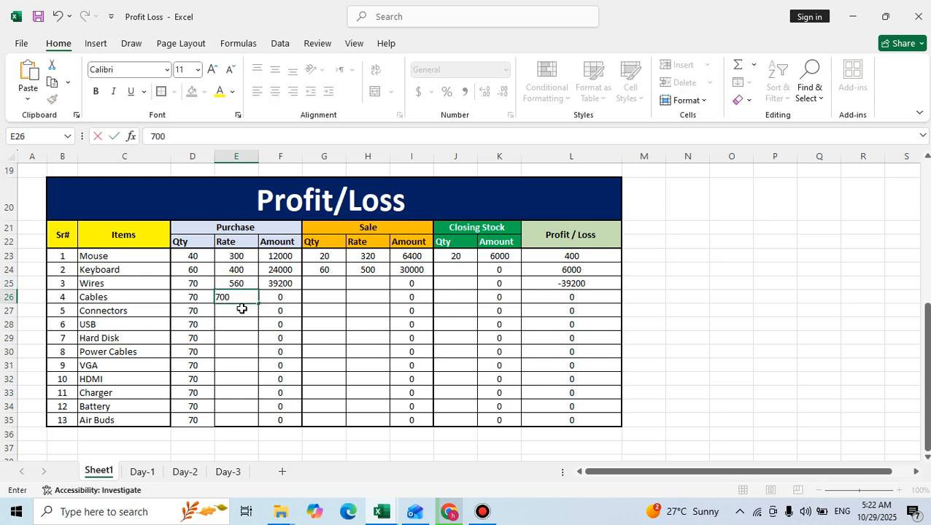
{"action": "key", "text": "Return"}
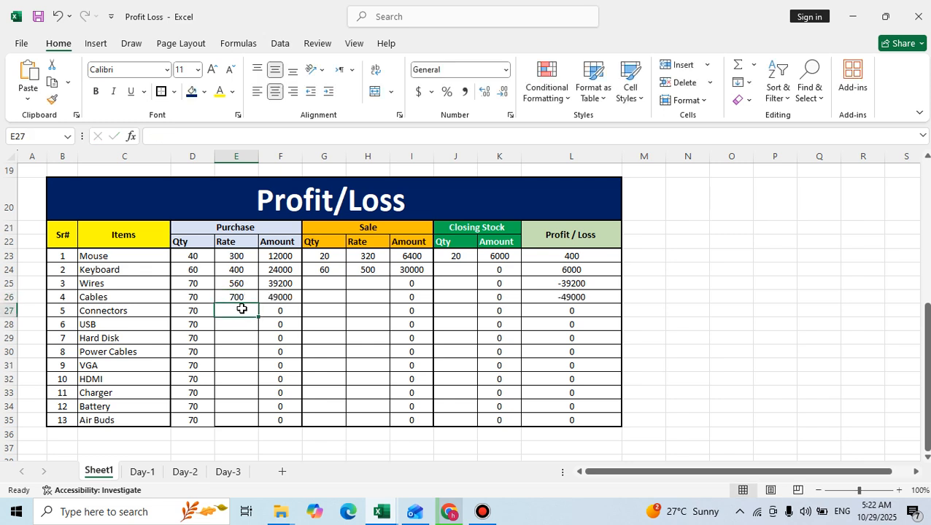
Step: Enter the purchase rates 560 for Connectors in E27, 900 for USB in E28 and 908 for Hard Disk in E29
{"action": "type", "text": "56"}
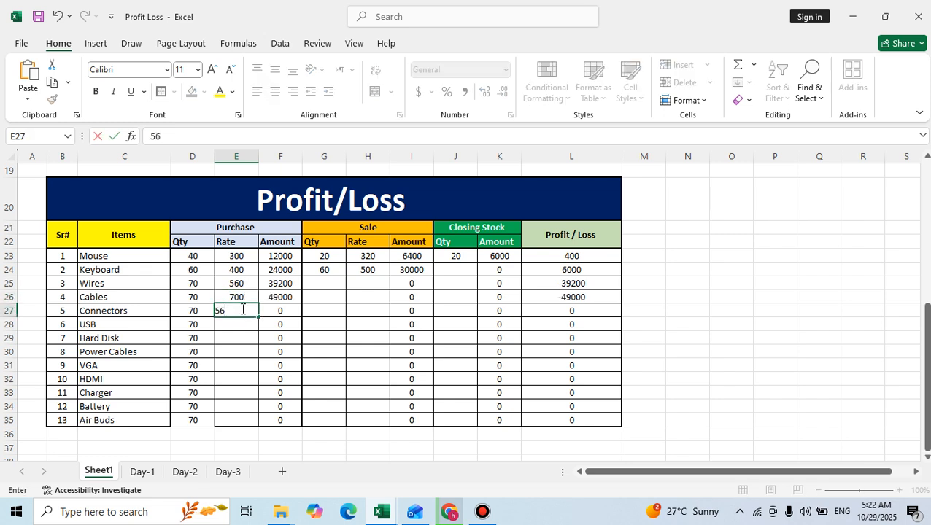
{"action": "type", "text": "0"}
{"action": "key", "text": "Return"}
{"action": "type", "text": "900'"}
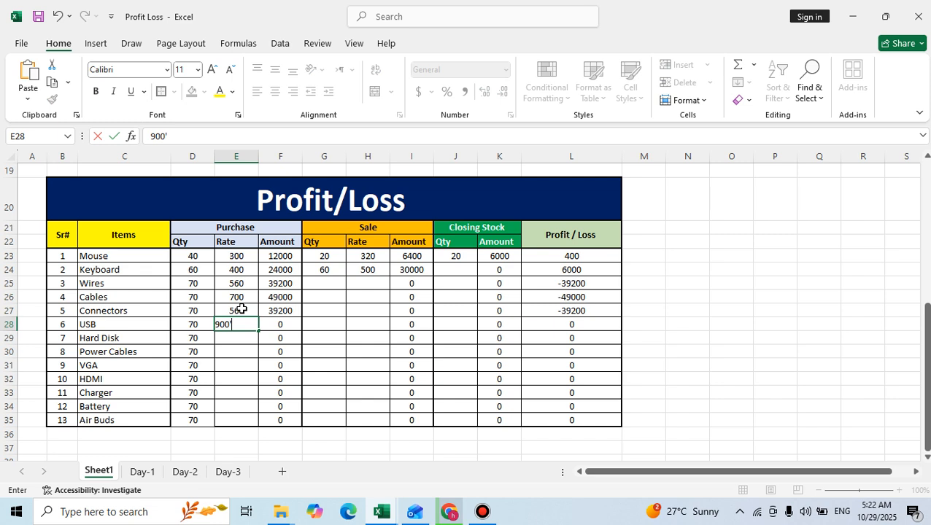
{"action": "key", "text": "Return"}
{"action": "type", "text": "900"}
{"action": "key", "text": "Return"}
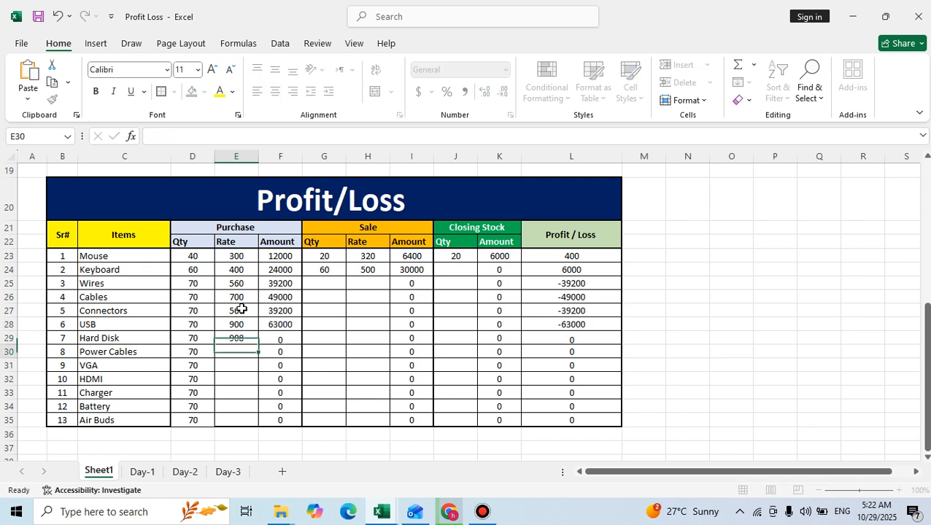
Step: Fill the purchase rates down from Hard Disk to Air Buds as a series rising by 1, from 908 in E29 to 914 in E35
{"action": "left_click", "coordinate": [243, 292]}
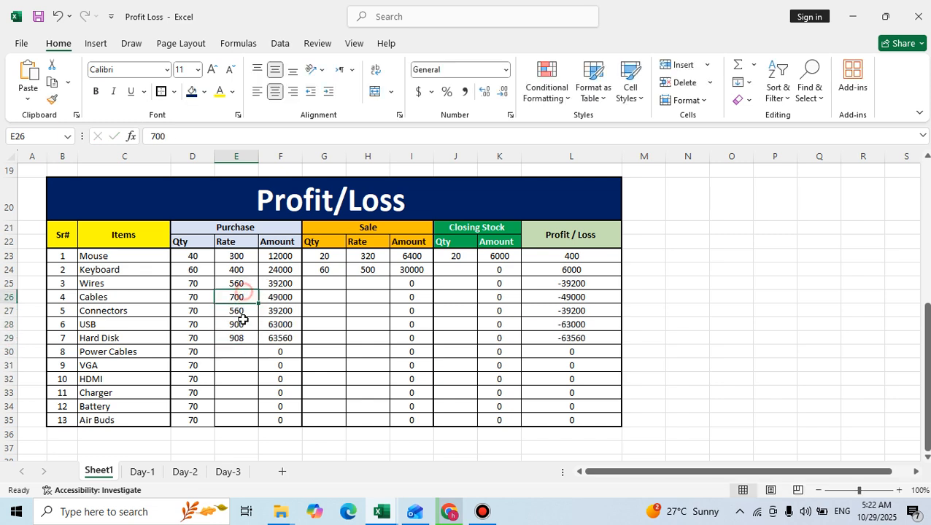
{"action": "left_click_drag", "start_coordinate": [243, 319], "coordinate": [260, 421]}
{"action": "left_click", "coordinate": [247, 347]}
{"action": "left_click", "coordinate": [245, 337]}
{"action": "left_click", "coordinate": [330, 380]}
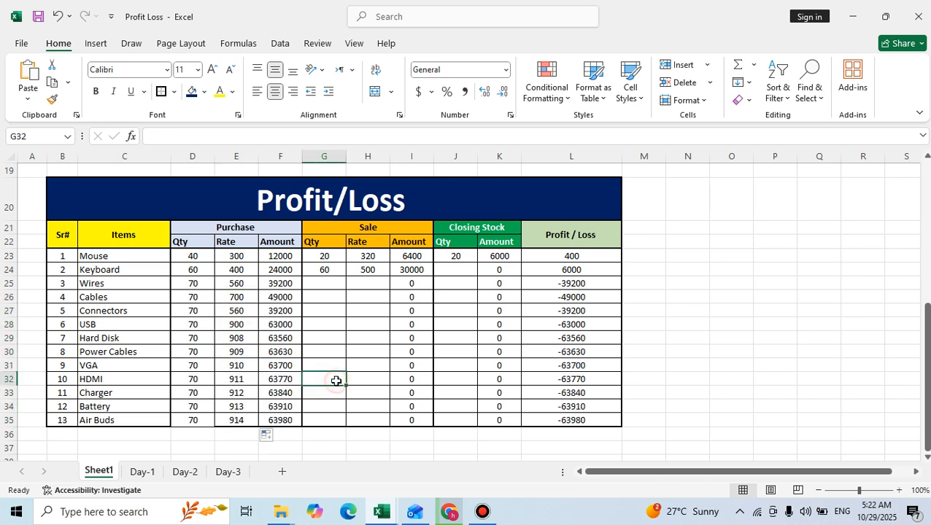
Step: Enter the sale quantities 60 for Wires in G25 and 50 for Cables in G26
{"action": "left_click", "coordinate": [330, 283]}
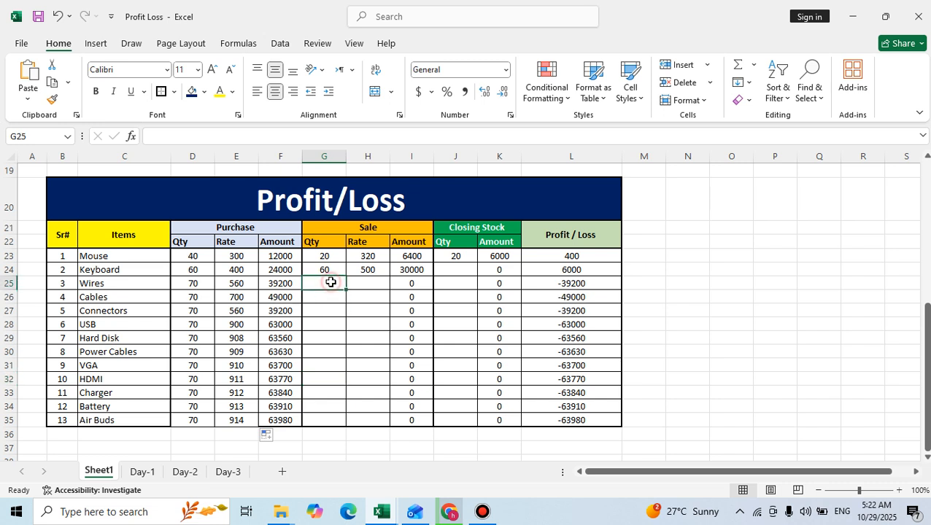
{"action": "left_click", "coordinate": [219, 230]}
{"action": "left_click", "coordinate": [328, 269]}
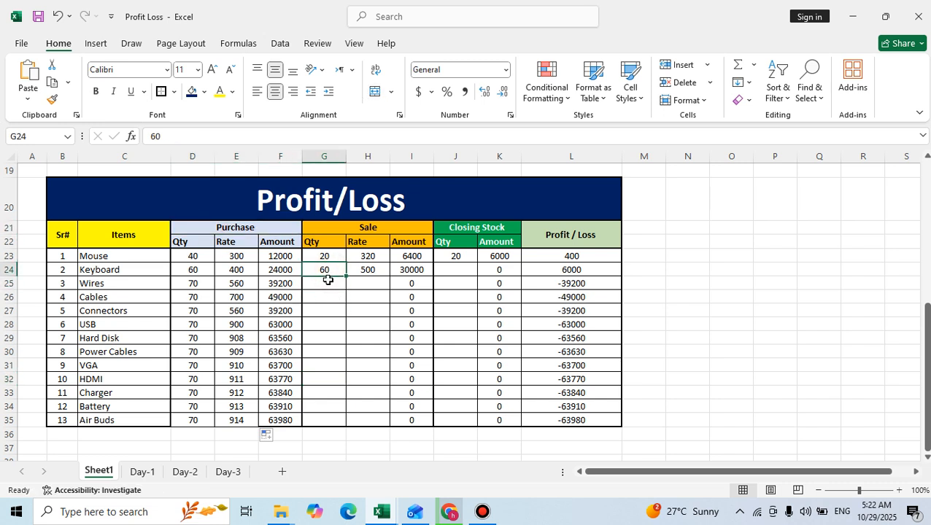
{"action": "left_click", "coordinate": [327, 285]}
{"action": "type", "text": "60"}
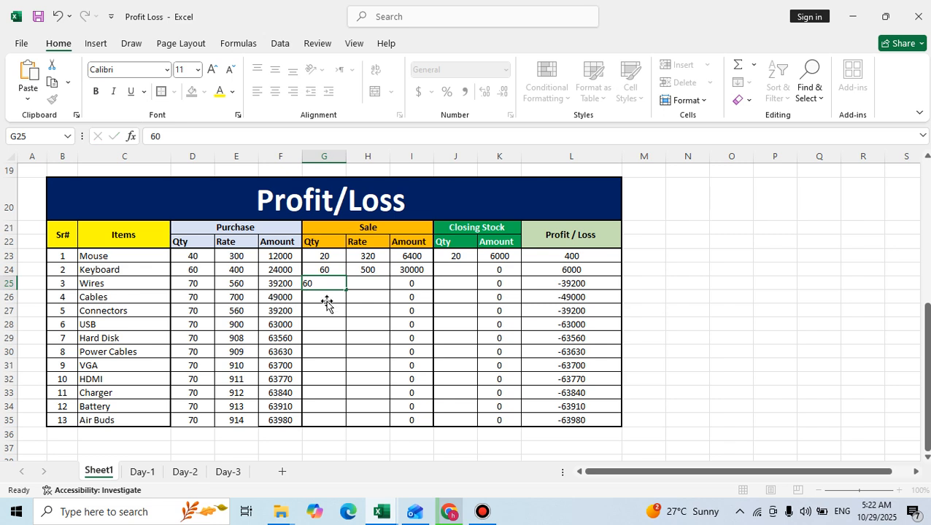
{"action": "left_click", "coordinate": [327, 301]}
{"action": "type", "text": "7"}
{"action": "key", "text": "BackSpace"}
{"action": "key", "text": "BackSpace"}
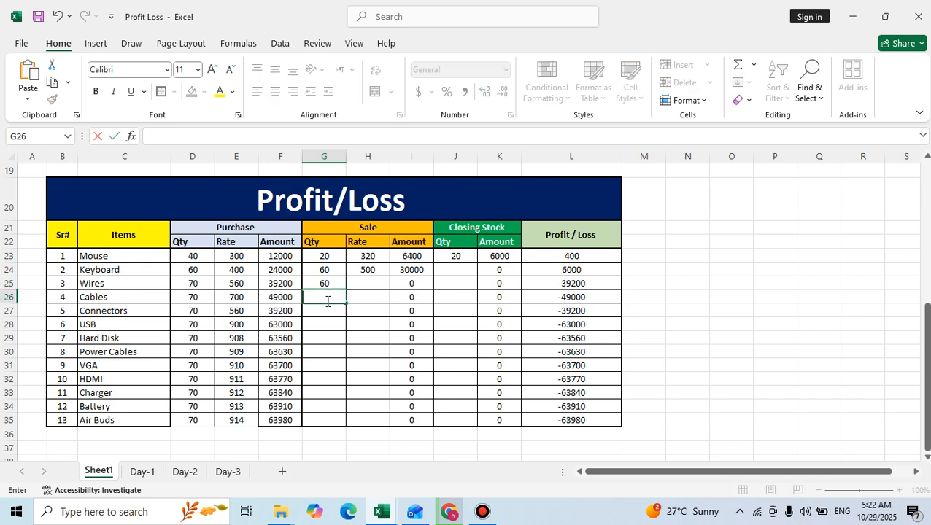
{"action": "type", "text": "50"}
{"action": "key", "text": "Return"}
{"action": "type", "text": "50'"}
{"action": "key", "text": "Return"}
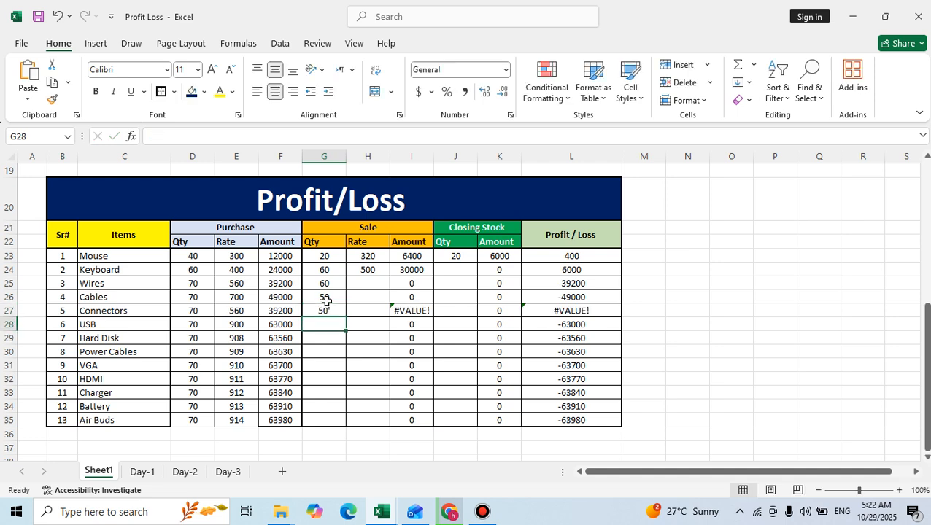
{"action": "type", "text": "4"}
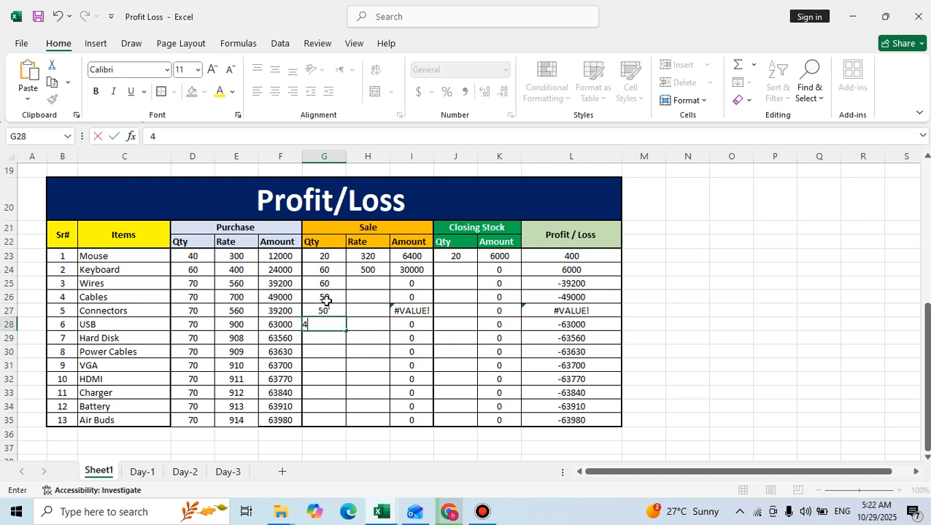
{"action": "key", "text": "Return"}
Step: Set the sale quantities to 60 for Connectors in G27 and 70 for USB in G28
{"action": "left_click", "coordinate": [327, 307]}
{"action": "type", "text": "6"}
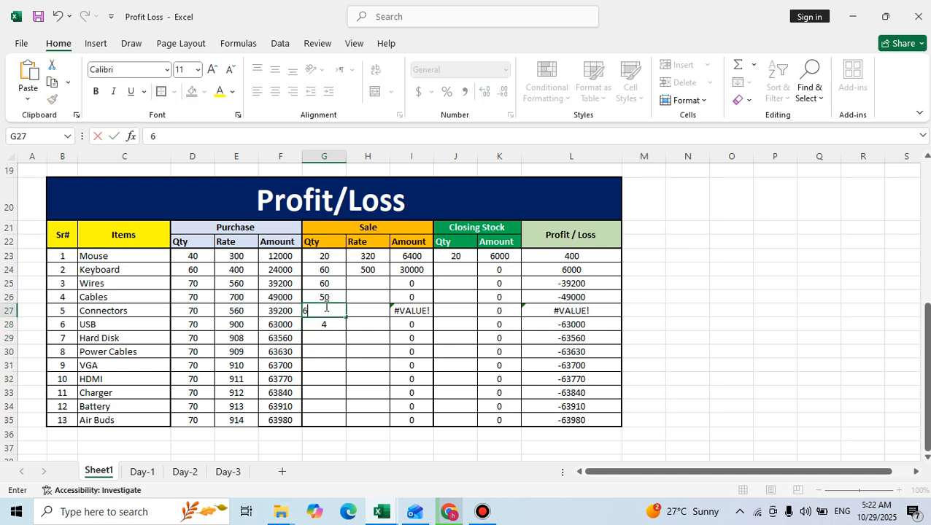
{"action": "type", "text": "0"}
{"action": "key", "text": "Return"}
{"action": "type", "text": "76"}
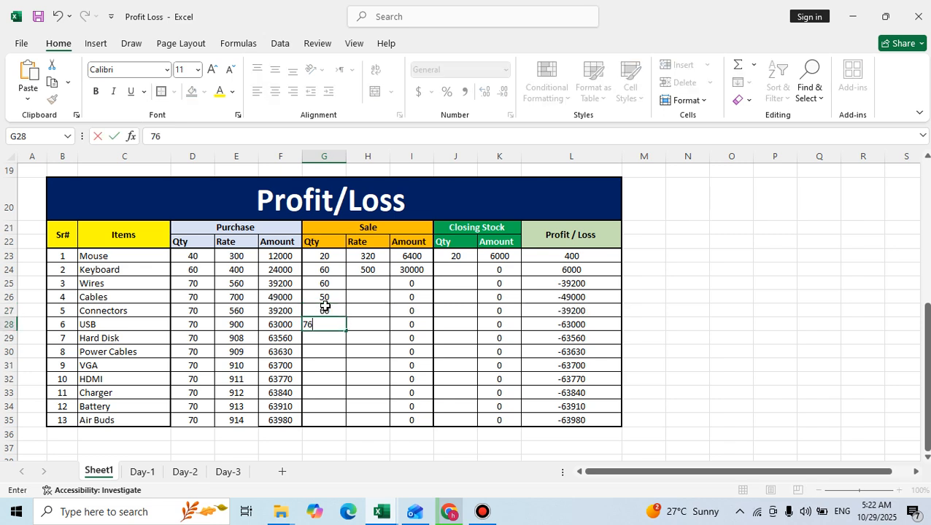
{"action": "key", "text": "Return"}
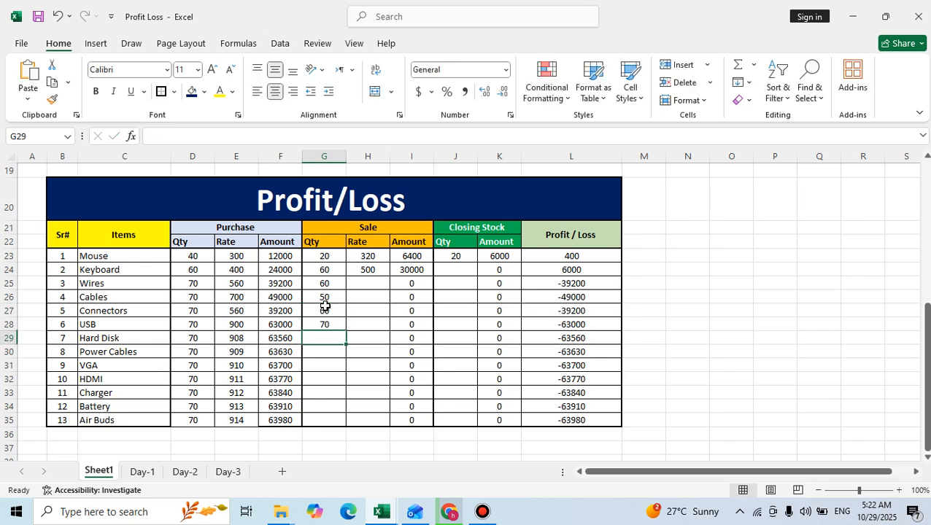
Step: Enter the sale quantities 60 for Hard Disk in G29, 66 for Power Cables in G30 and 55 for VGA in G31
{"action": "type", "text": "60"}
{"action": "key", "text": "Return"}
{"action": "type", "text": "66"}
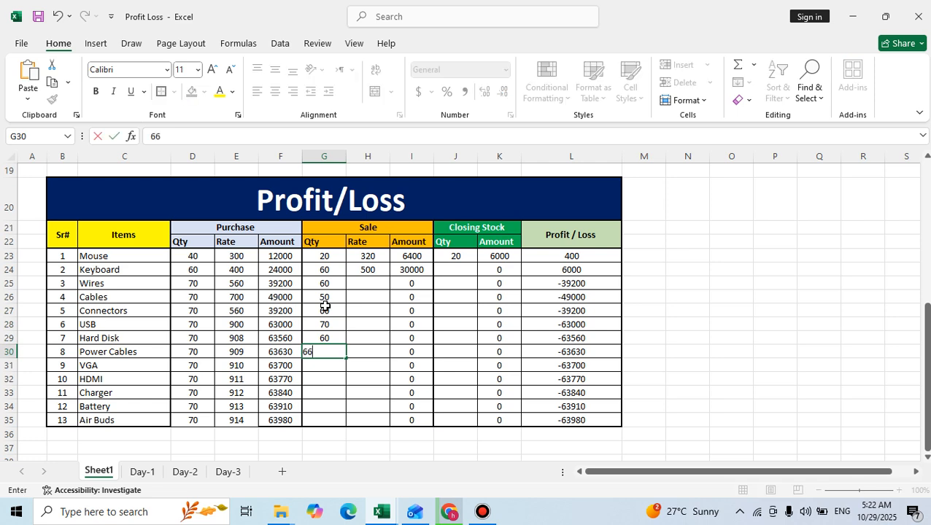
{"action": "key", "text": "Return"}
{"action": "type", "text": "55"}
{"action": "key", "text": "Return"}
Step: Enter the sale quantities 43 for HDMI, 12 for Charger, 56 for Battery and 67 for Air Buds in G32 to G35
{"action": "type", "text": "43"}
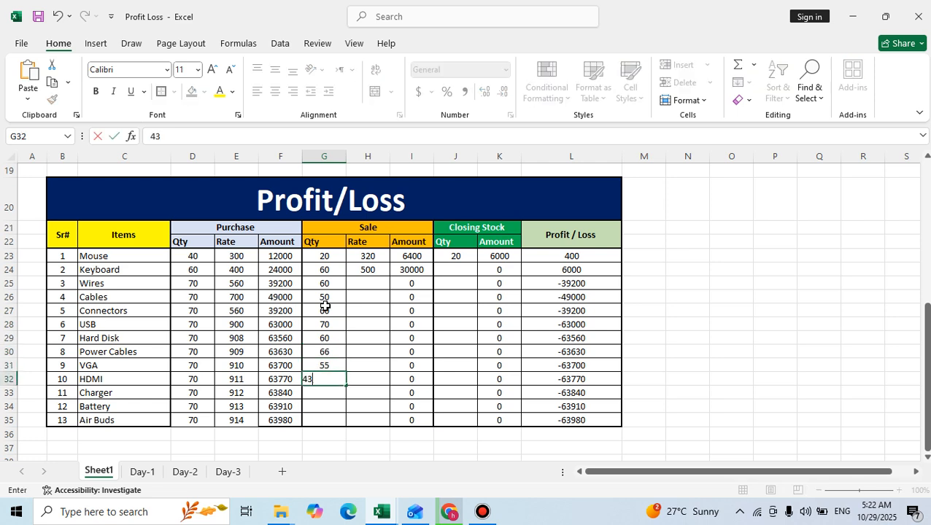
{"action": "key", "text": "Return"}
{"action": "type", "text": "12"}
{"action": "key", "text": "Return"}
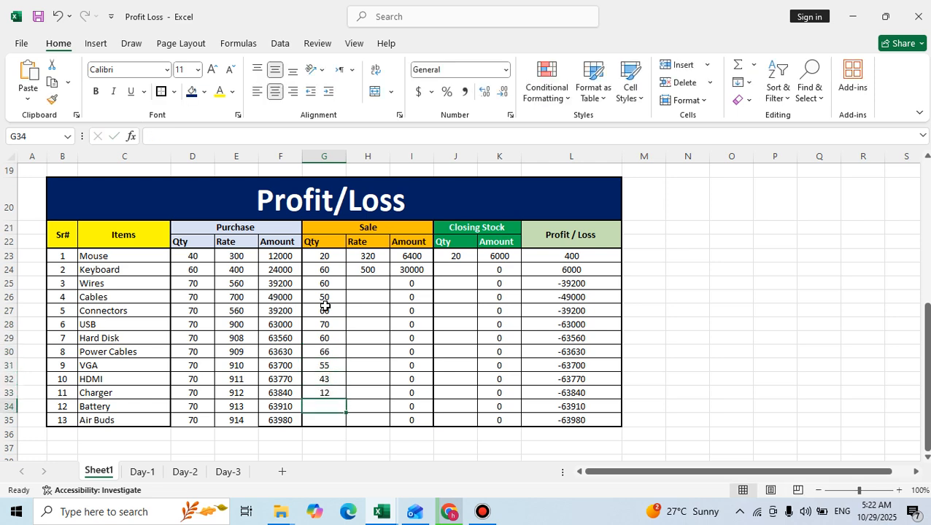
{"action": "type", "text": "56"}
{"action": "key", "text": "Return"}
{"action": "type", "text": "67"}
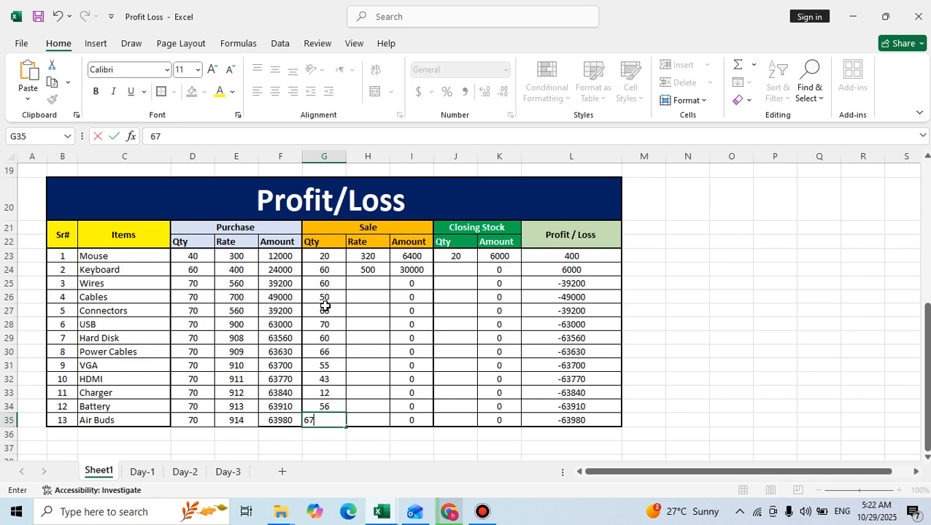
{"action": "left_click", "coordinate": [343, 296]}
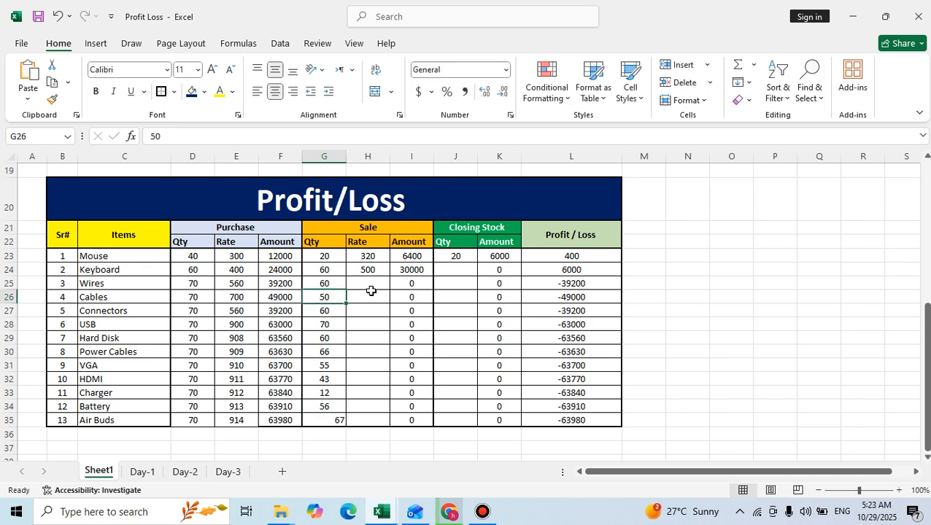
Step: Enter the sale rate 1000 for Wires in H25 and fill it down as a series rising by 1 to 1010 in H35
{"action": "left_click", "coordinate": [372, 285]}
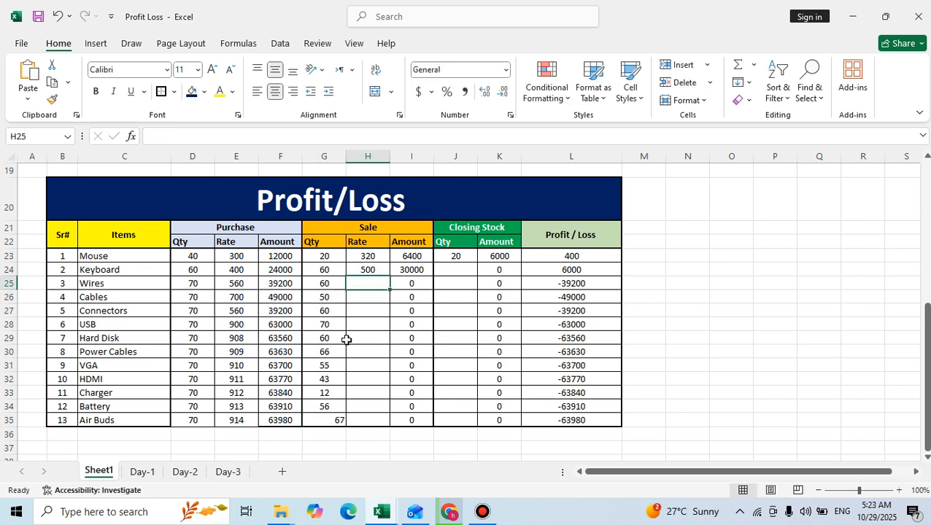
{"action": "type", "text": "6"}
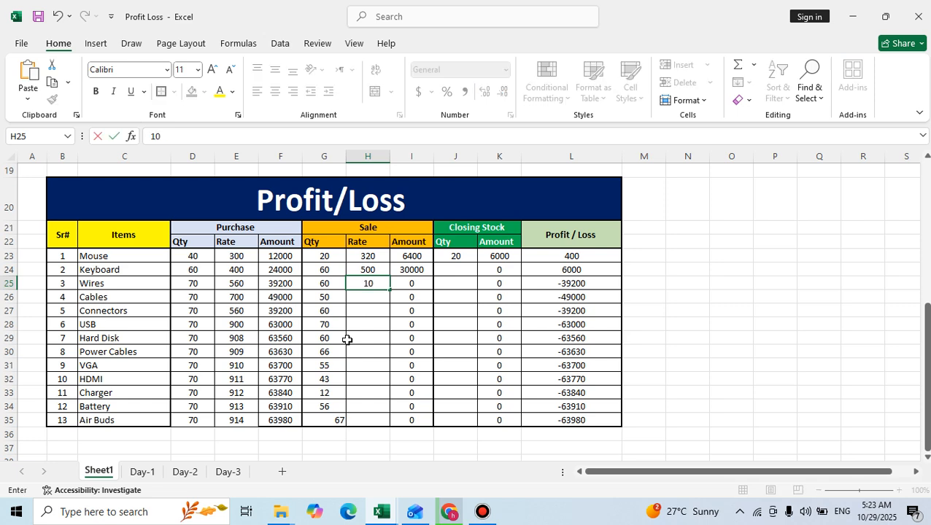
{"action": "type", "text": "00"}
{"action": "left_click", "coordinate": [367, 338]}
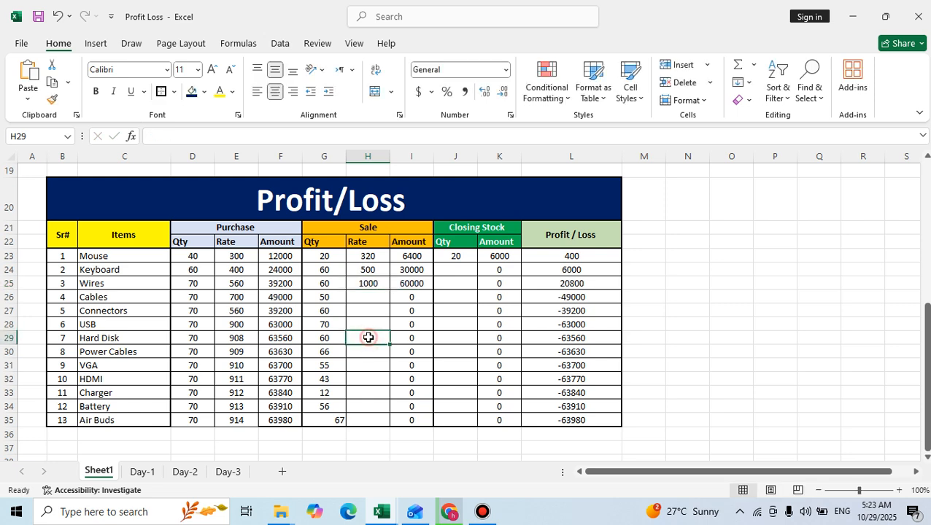
{"action": "left_click", "coordinate": [385, 287]}
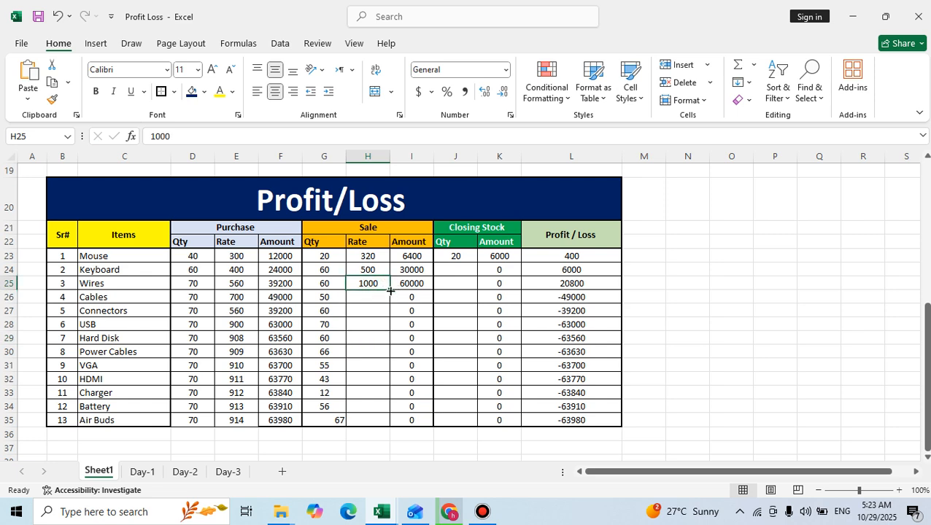
{"action": "left_click_drag", "start_coordinate": [391, 291], "coordinate": [379, 422]}
{"action": "left_click", "coordinate": [411, 365]}
{"action": "left_click", "coordinate": [446, 388]}
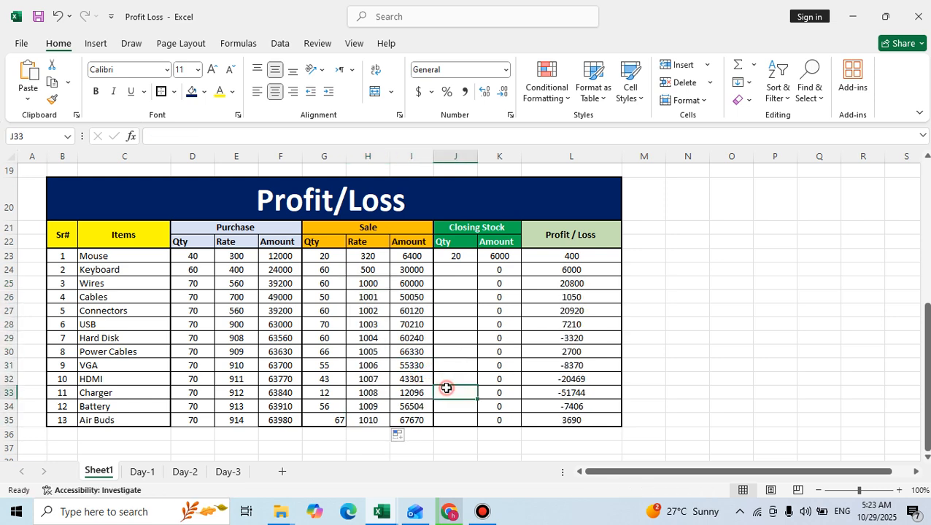
{"action": "left_click", "coordinate": [405, 389]}
{"action": "left_click", "coordinate": [263, 383]}
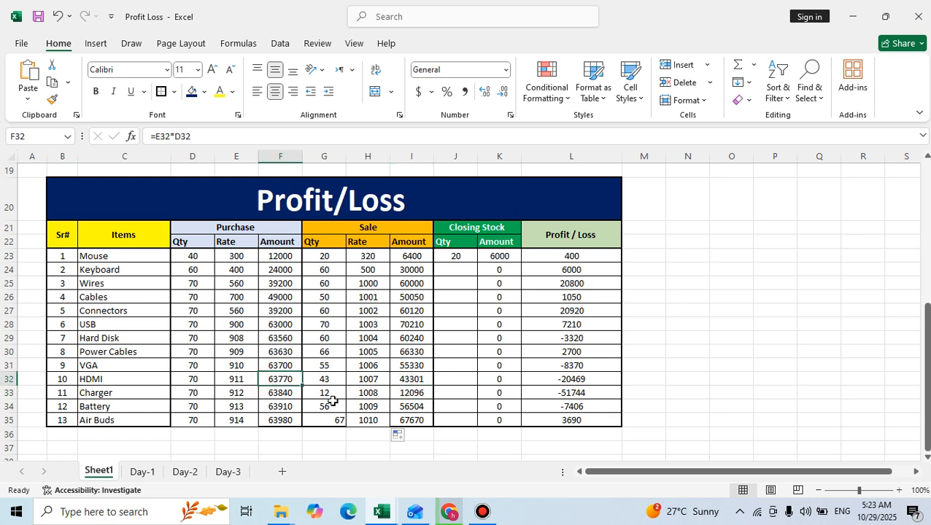
{"action": "left_click", "coordinate": [383, 390]}
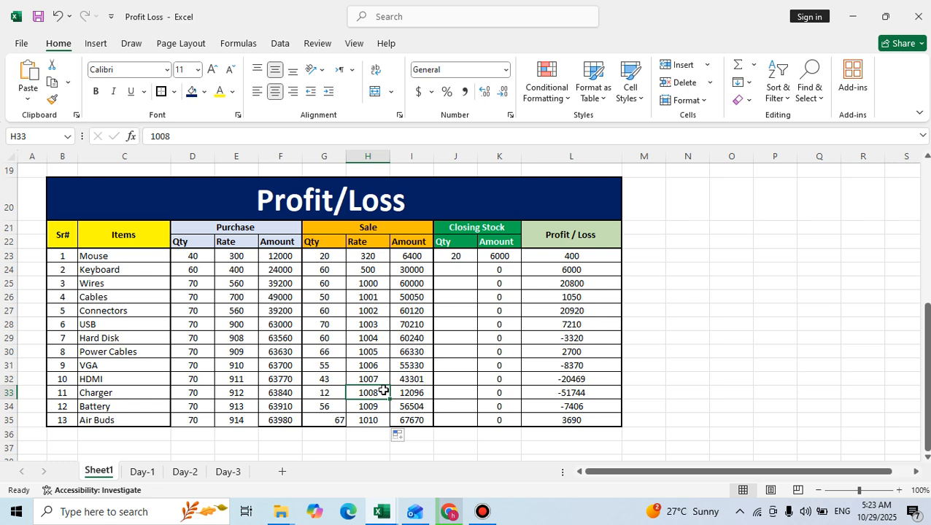
Step: Centre the sale quantities in G23:G35 horizontally
{"action": "left_click_drag", "start_coordinate": [321, 255], "coordinate": [322, 421]}
{"action": "left_click", "coordinate": [275, 91]}
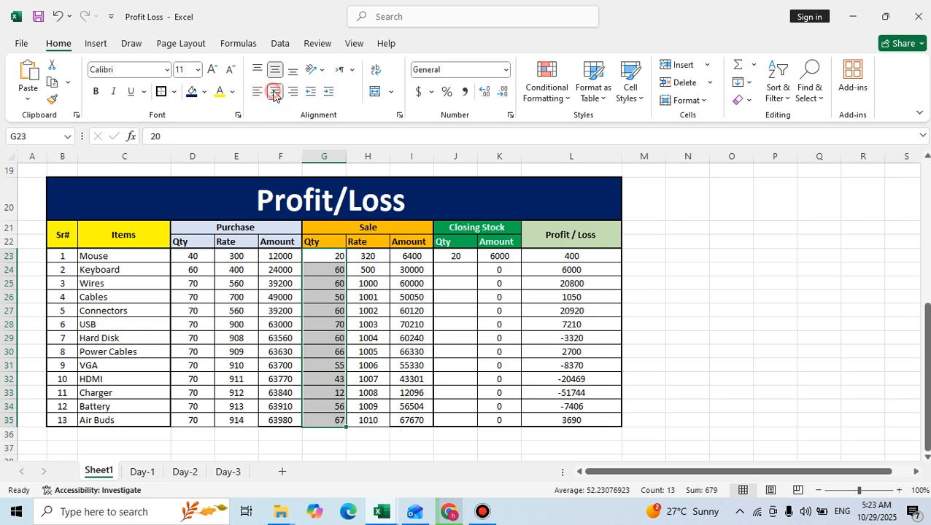
{"action": "left_click", "coordinate": [275, 90]}
{"action": "left_click", "coordinate": [370, 282]}
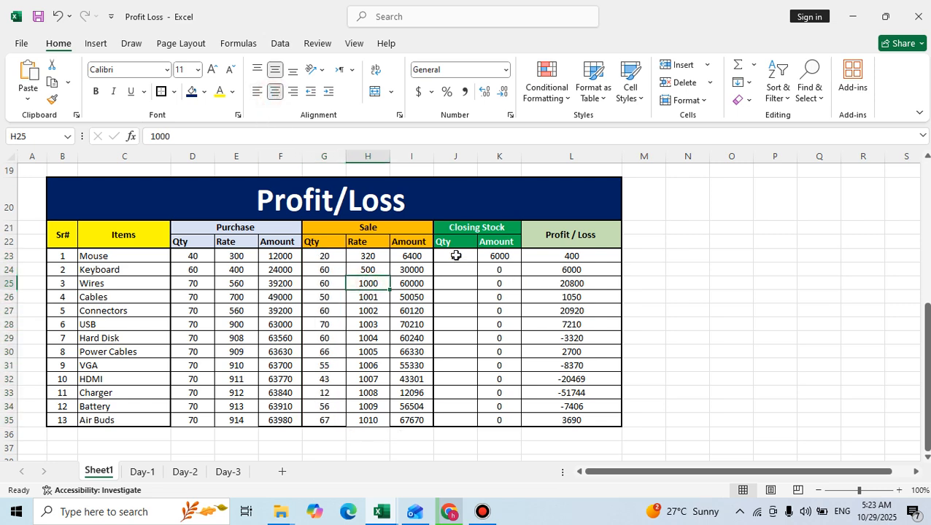
Step: Fill the closing stock quantity formula =D23-G23 down from Mouse in J23 to Air Buds in J35
{"action": "left_click", "coordinate": [454, 260]}
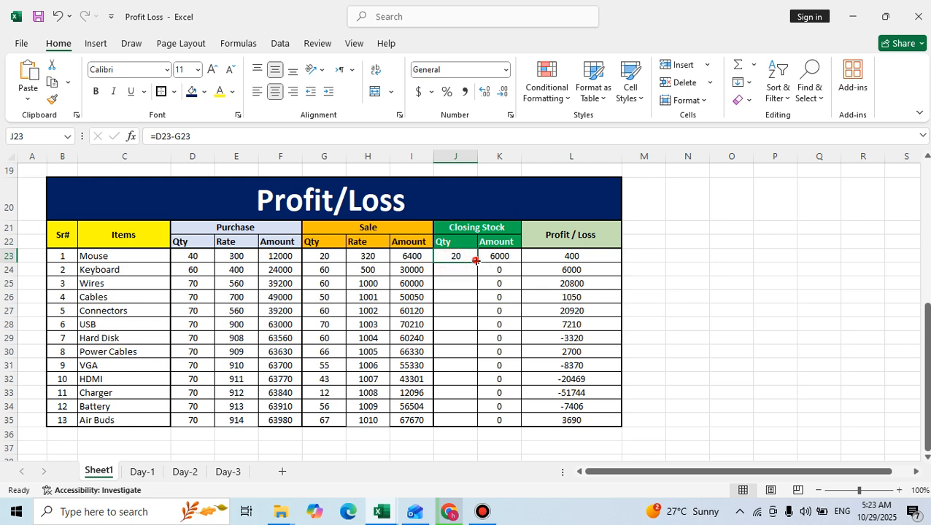
{"action": "left_click_drag", "start_coordinate": [475, 261], "coordinate": [474, 426]}
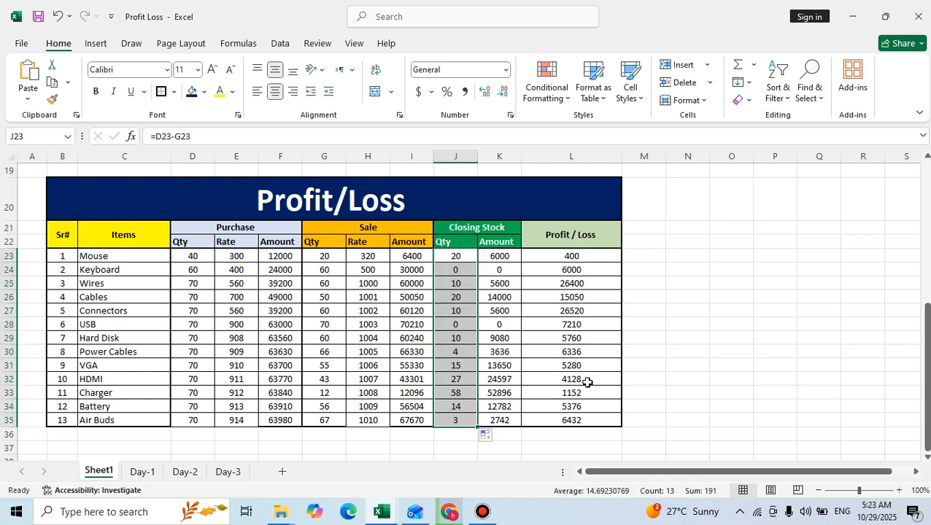
{"action": "left_click", "coordinate": [620, 354]}
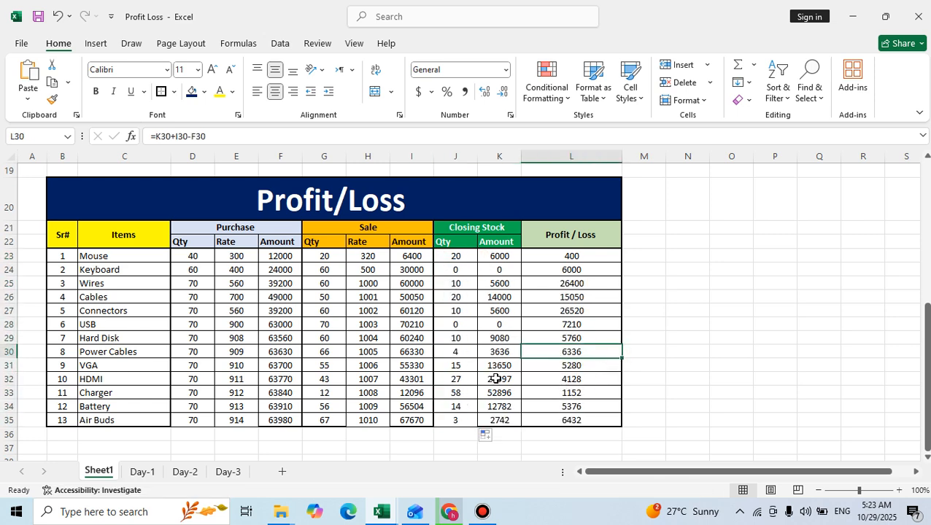
{"action": "left_click", "coordinate": [525, 405]}
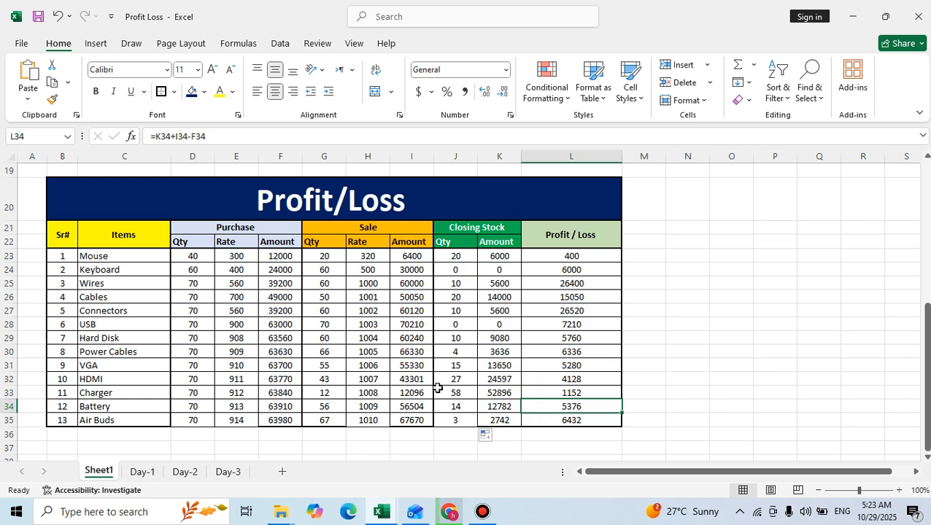
Step: Apply borders to the whole Profit/Loss table from the title row to the Air Buds row, B20:L35
{"action": "left_click_drag", "start_coordinate": [100, 212], "coordinate": [412, 419]}
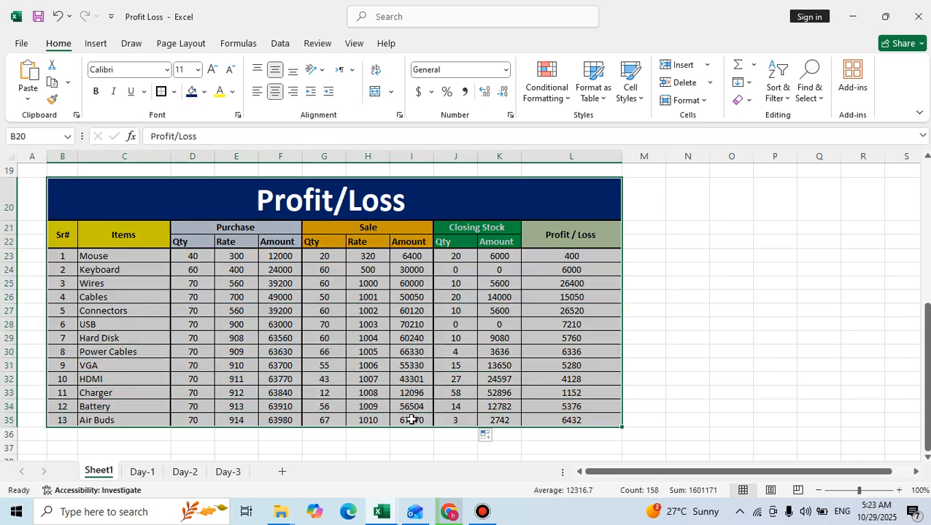
{"action": "left_click", "coordinate": [161, 92]}
{"action": "left_click", "coordinate": [294, 335]}
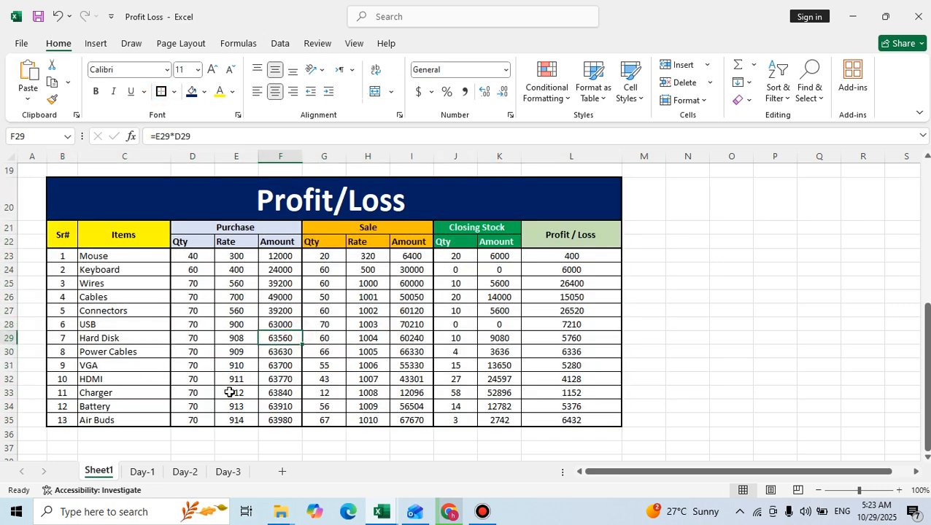
Step: Highlight the HDMI row, B32:L32, with the standard green fill colour
{"action": "left_click_drag", "start_coordinate": [183, 379], "coordinate": [223, 380]}
{"action": "left_click", "coordinate": [166, 388]}
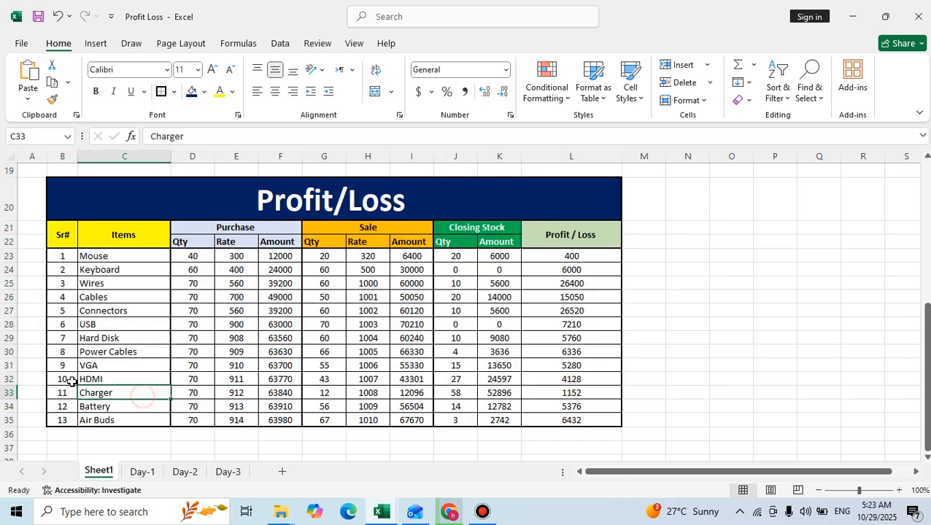
{"action": "left_click_drag", "start_coordinate": [62, 380], "coordinate": [574, 380]}
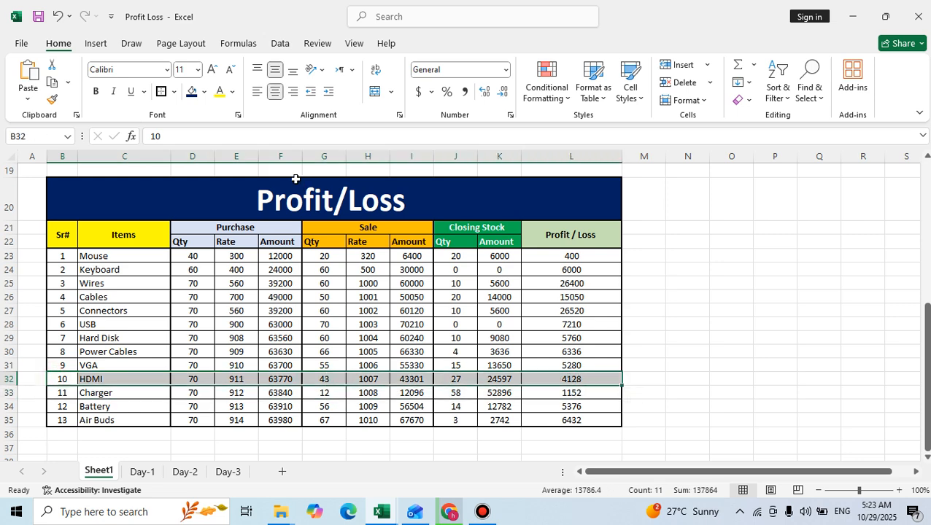
{"action": "left_click", "coordinate": [205, 91]}
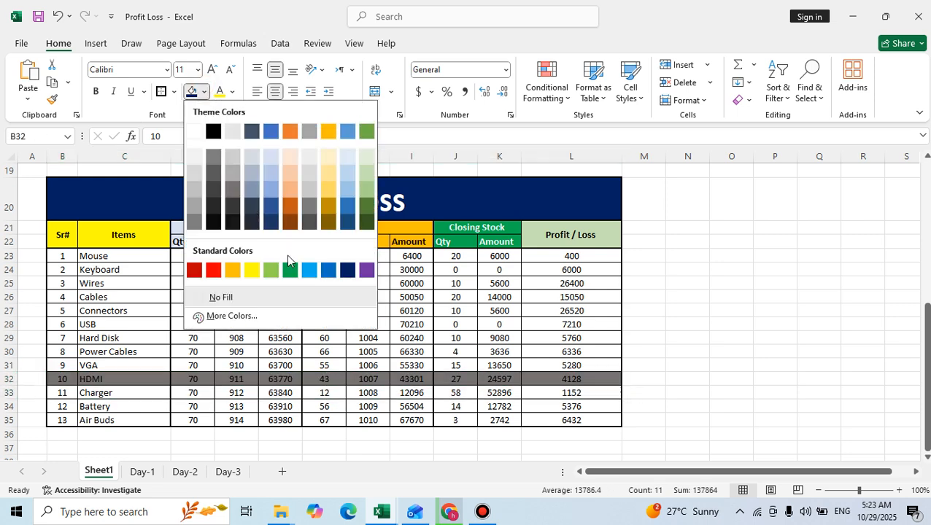
{"action": "left_click", "coordinate": [288, 271]}
{"action": "left_click", "coordinate": [194, 380]}
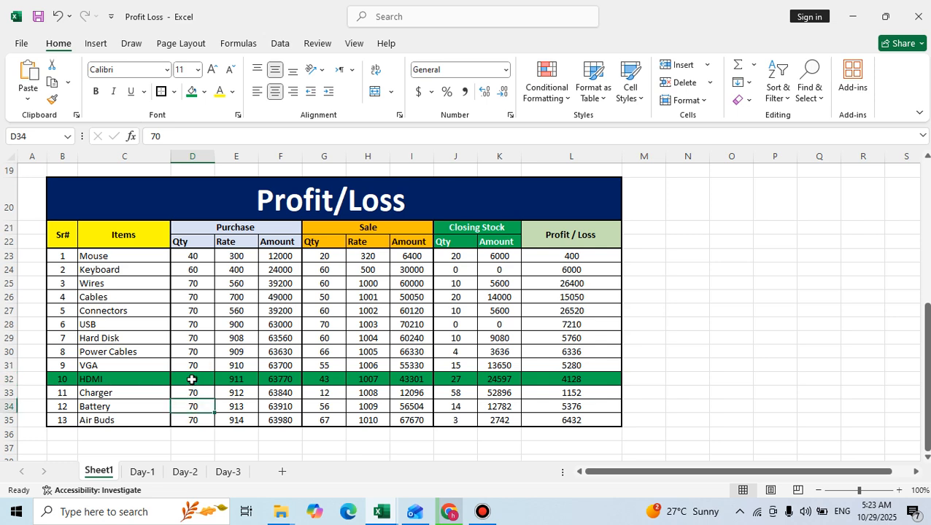
Step: Set the purchase rate of HDMI in E32 to 800
{"action": "left_click", "coordinate": [248, 381]}
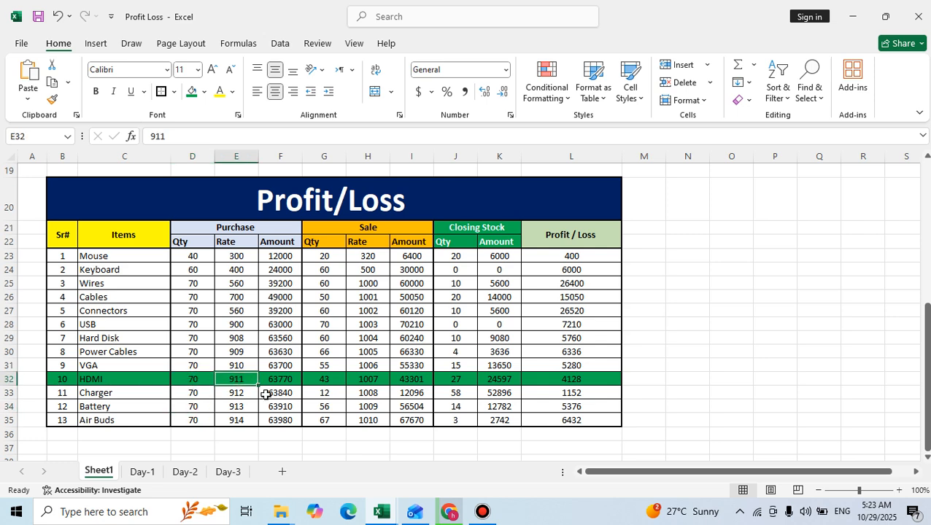
{"action": "type", "text": "800"}
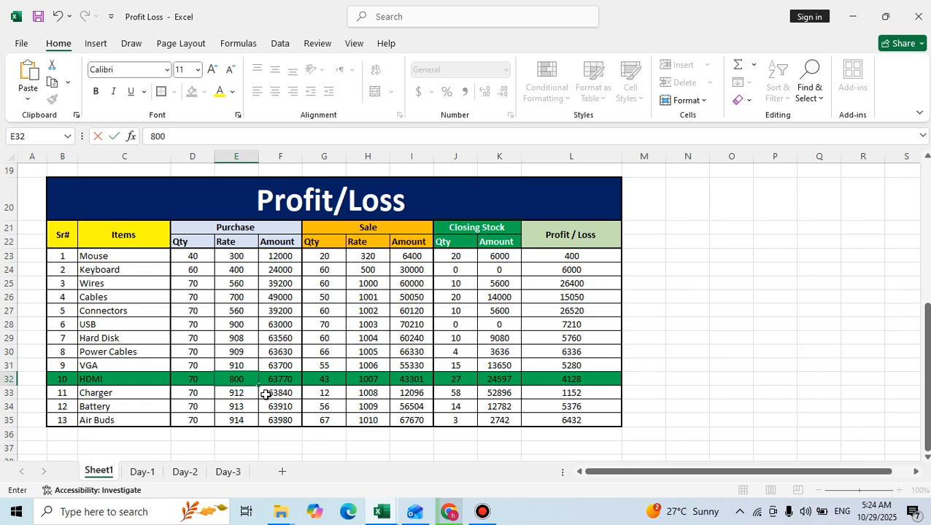
{"action": "key", "text": "Return"}
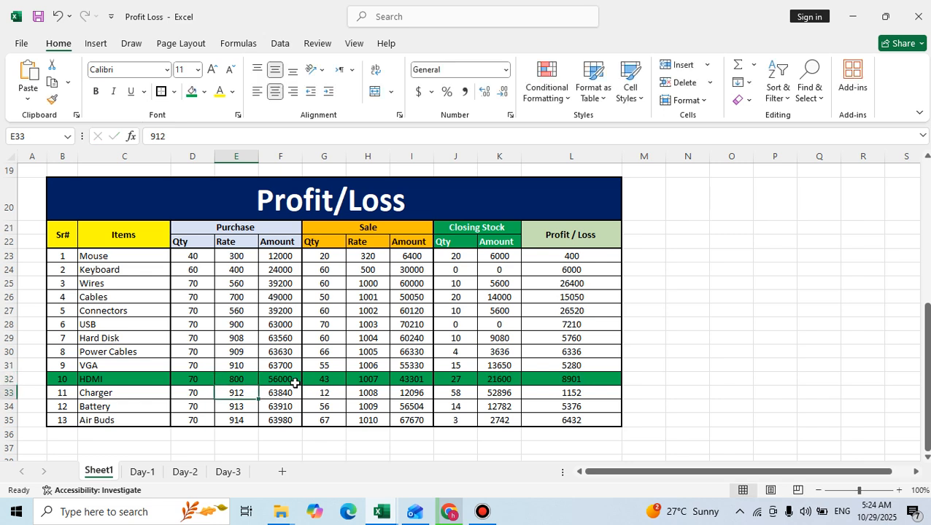
{"action": "left_click", "coordinate": [295, 381]}
Step: Set the sale quantity of HDMI in G32 to 70
{"action": "left_click", "coordinate": [313, 380]}
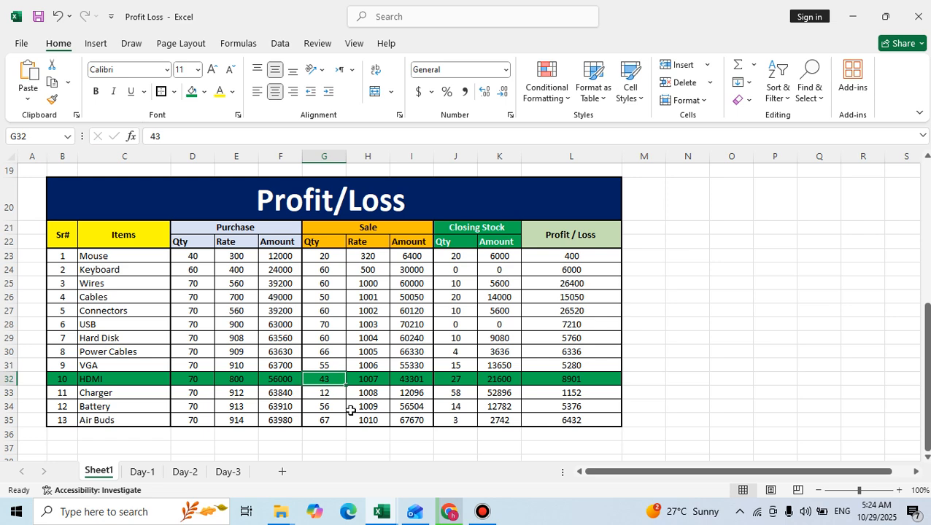
{"action": "type", "text": "7"}
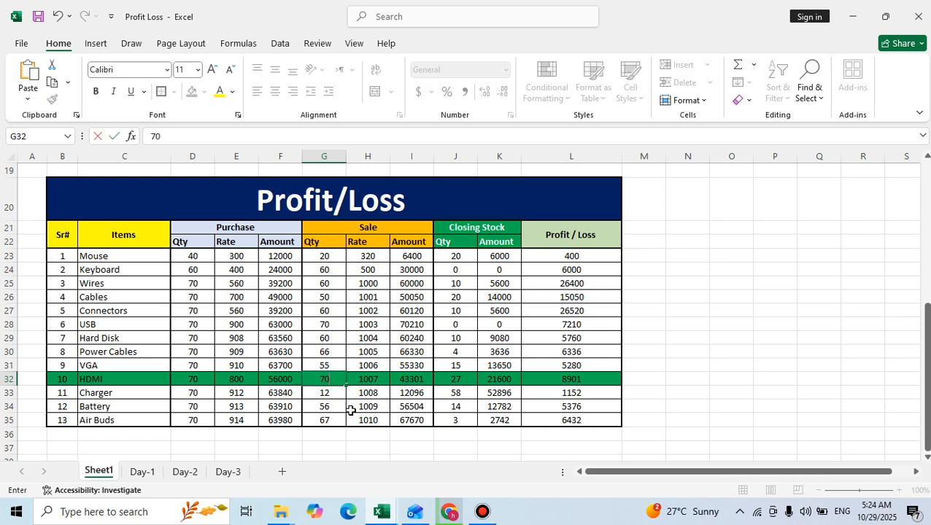
{"action": "type", "text": "0"}
{"action": "left_click", "coordinate": [352, 411]}
{"action": "left_click", "coordinate": [365, 380]}
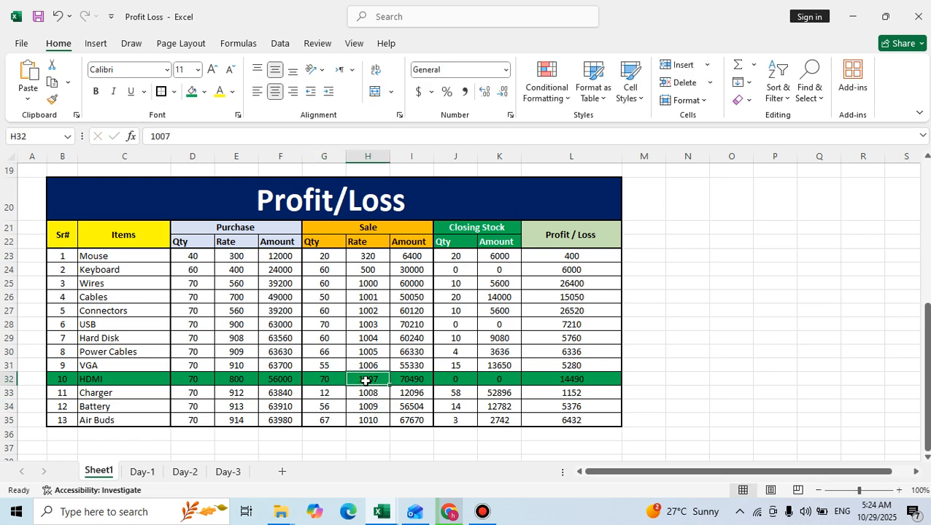
Step: Set the sale rate of HDMI in H32 to 700 to test a sale below the purchase rate
{"action": "left_click", "coordinate": [243, 380]}
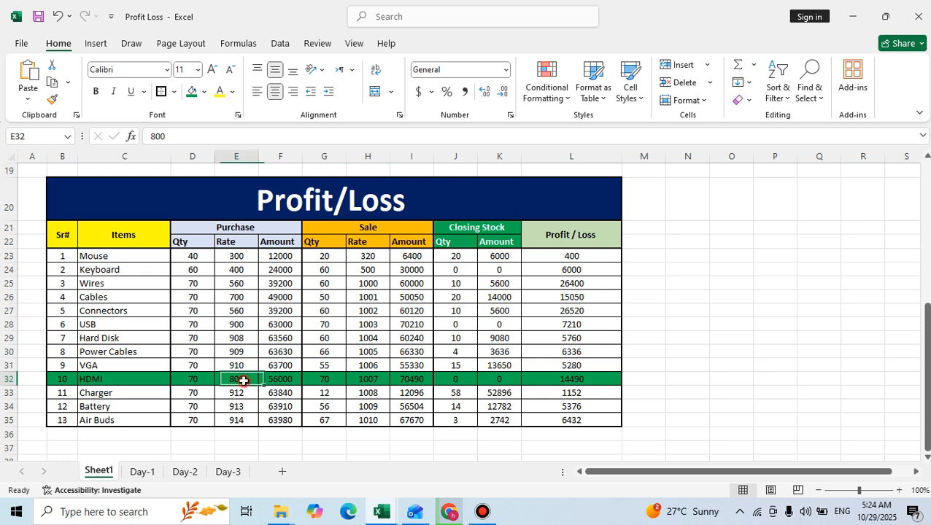
{"action": "left_click", "coordinate": [362, 380]}
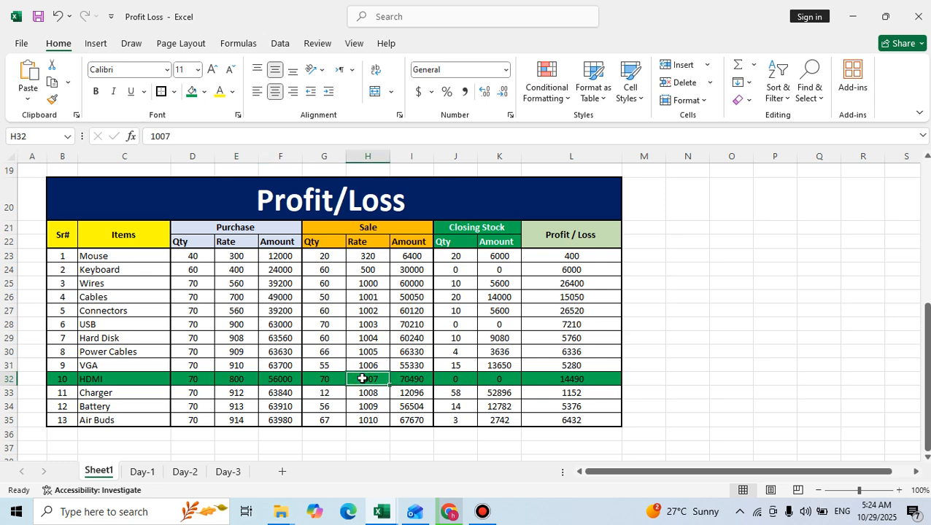
{"action": "type", "text": "700"}
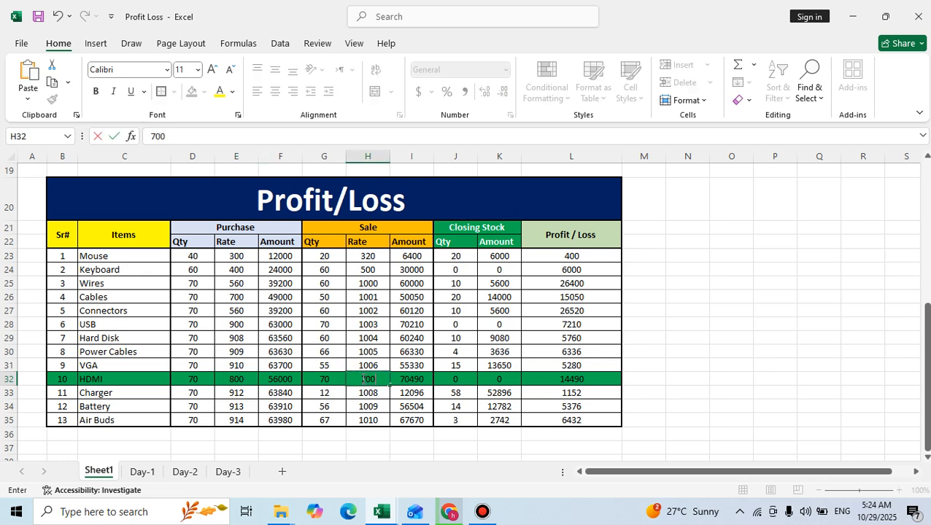
{"action": "key", "text": "Return"}
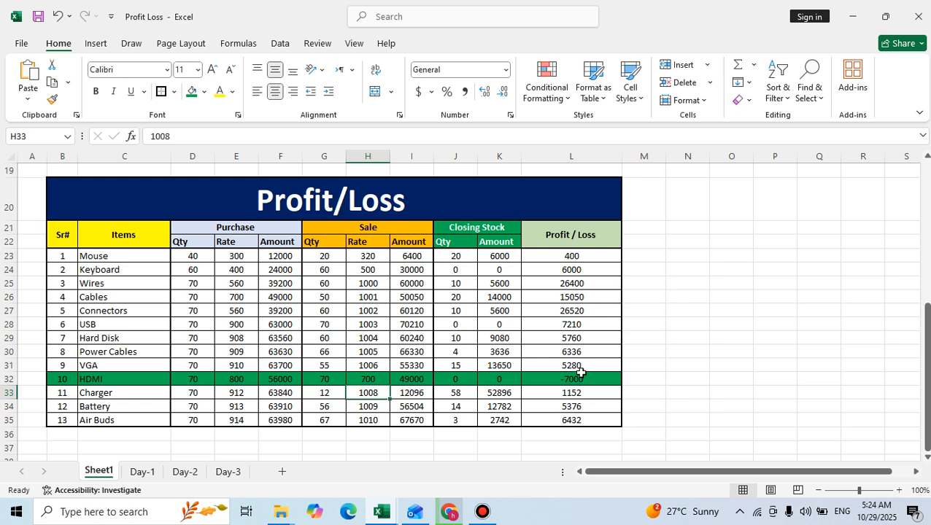
{"action": "left_click", "coordinate": [589, 389]}
{"action": "left_click", "coordinate": [585, 404]}
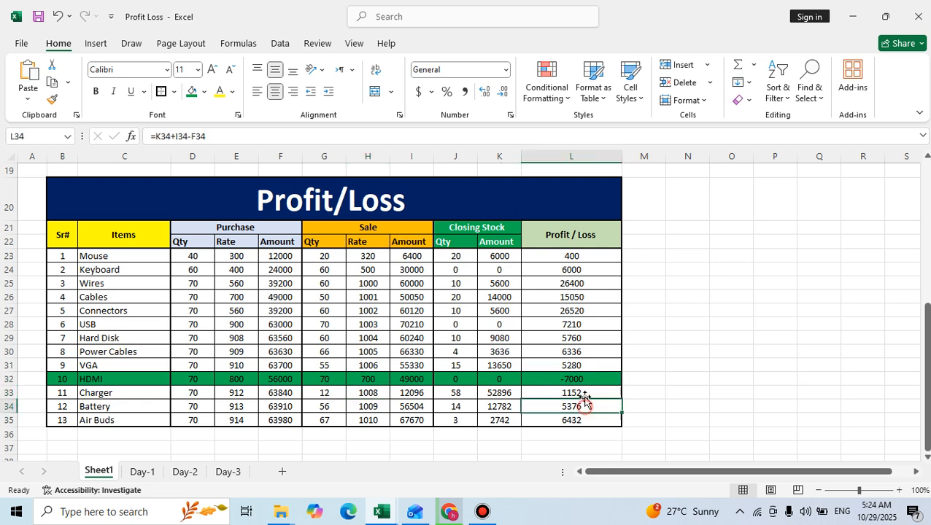
Step: Set the sale rate of HDMI in H32 to 800 and check the HDMI row through its Profit / Loss cell
{"action": "left_click", "coordinate": [400, 380]}
{"action": "left_click", "coordinate": [384, 380]}
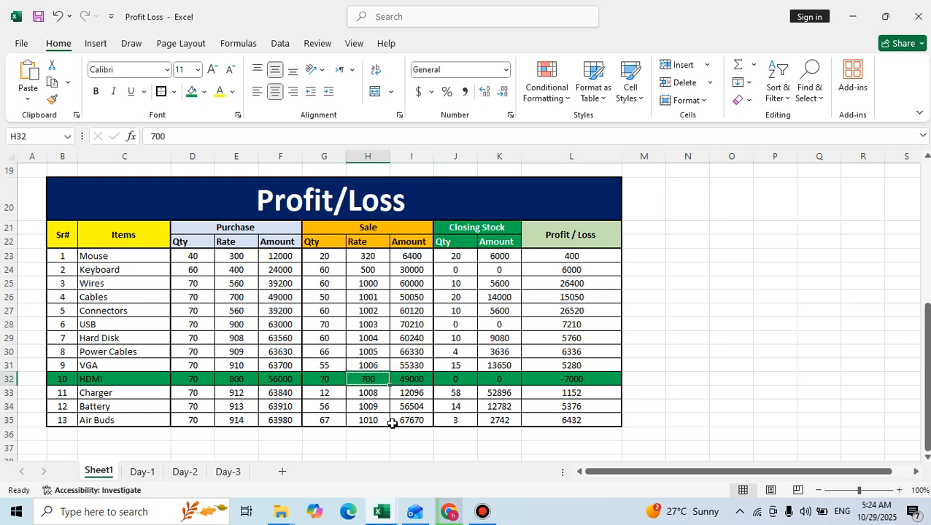
{"action": "type", "text": "800"}
{"action": "key", "text": "Return"}
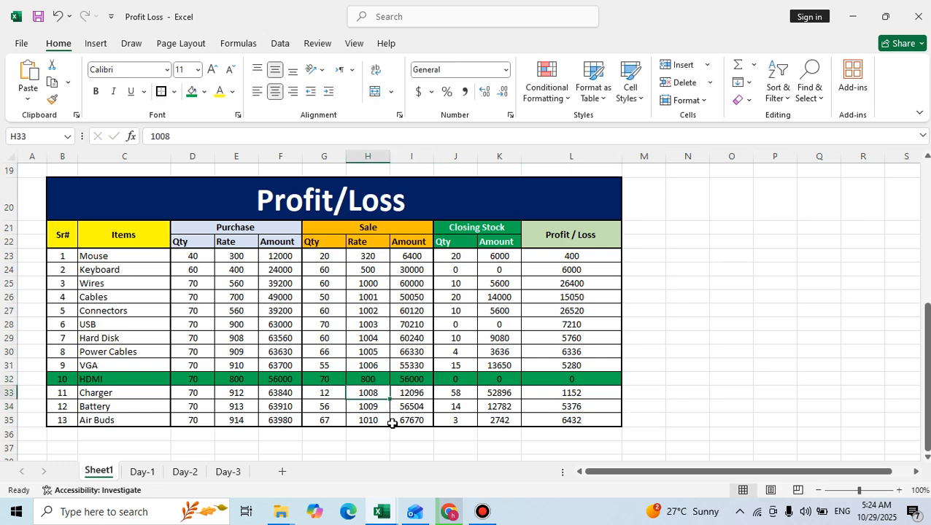
{"action": "left_click_drag", "start_coordinate": [607, 377], "coordinate": [606, 369]}
{"action": "left_click_drag", "start_coordinate": [471, 382], "coordinate": [70, 383]}
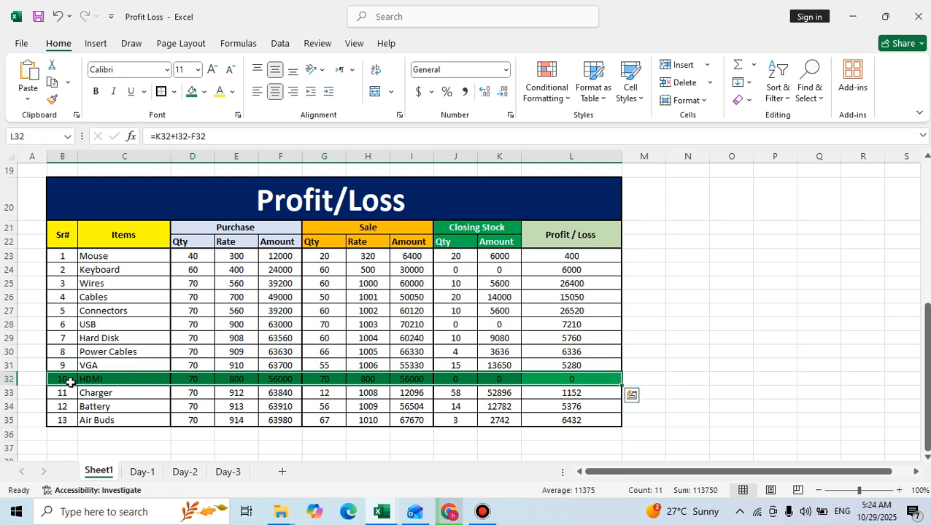
{"action": "left_click", "coordinate": [194, 322]}
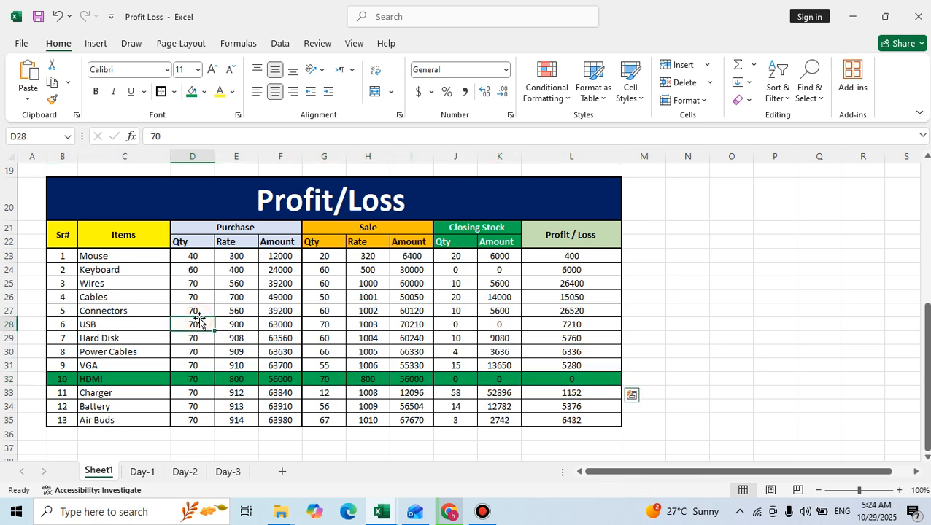